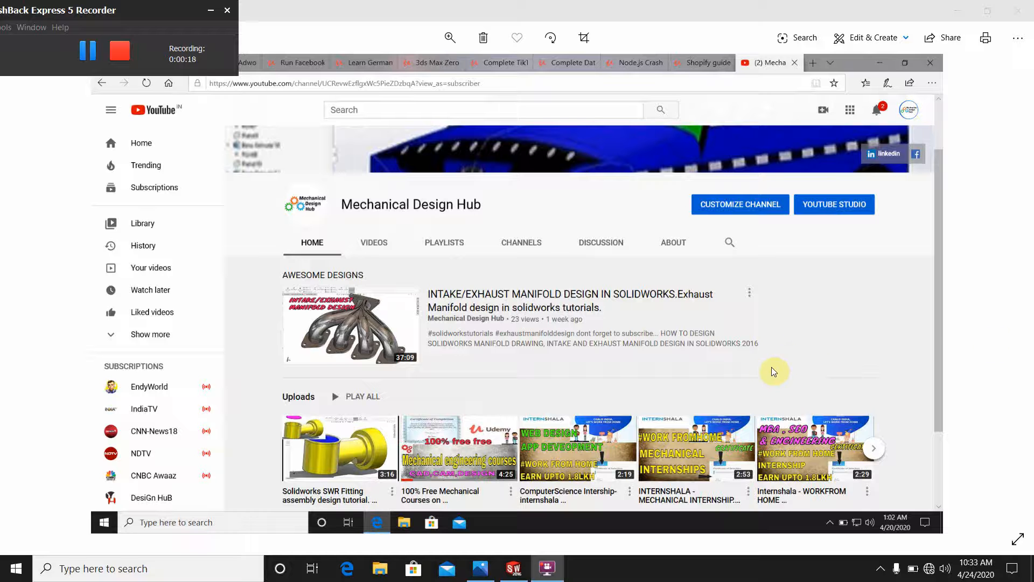
Step: Switch to SOLIDWORKS and create a new assembly document
left_click(828, 314)
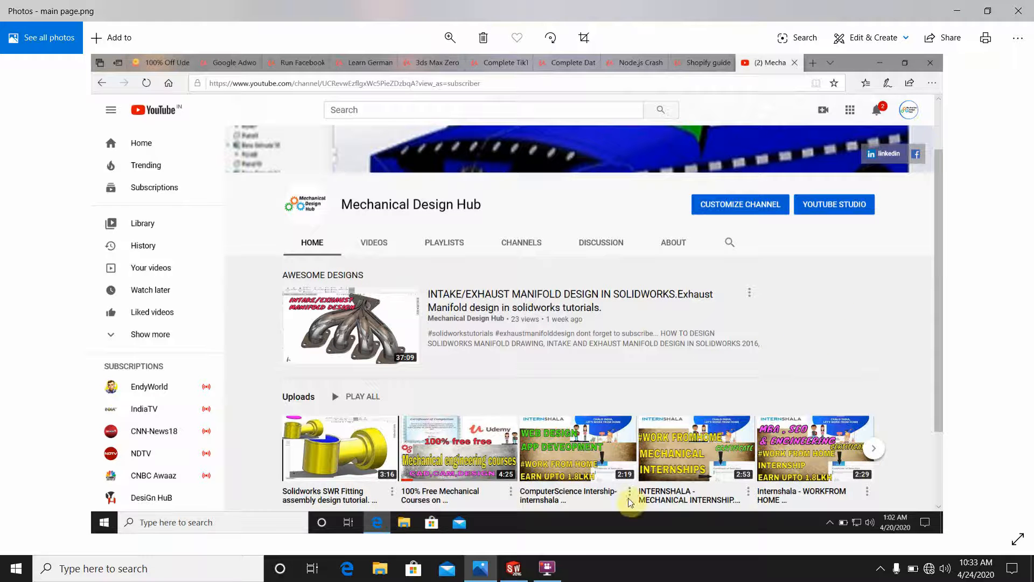
left_click(514, 569)
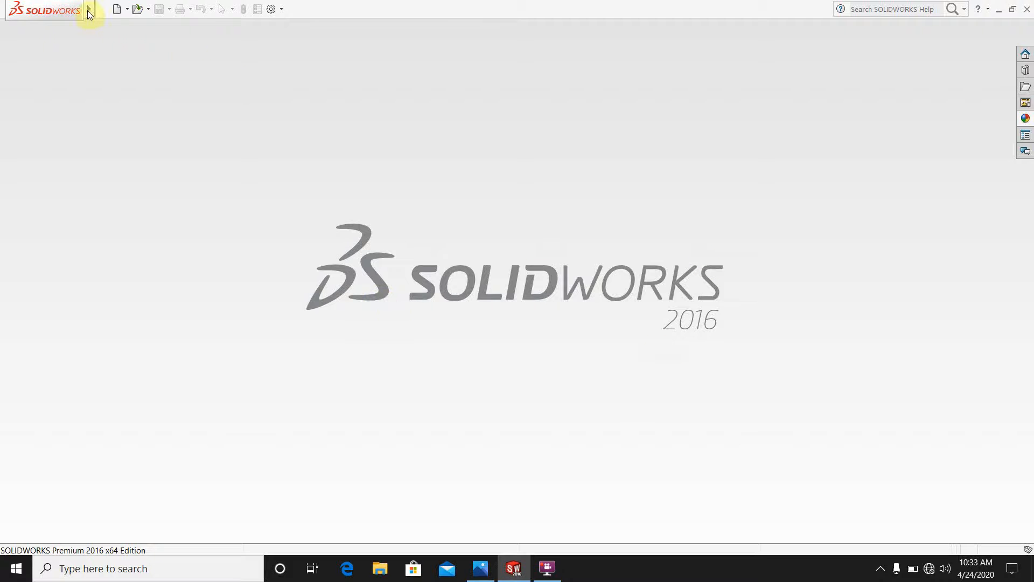
left_click(106, 9)
left_click(424, 164)
left_click(117, 9)
left_click(412, 264)
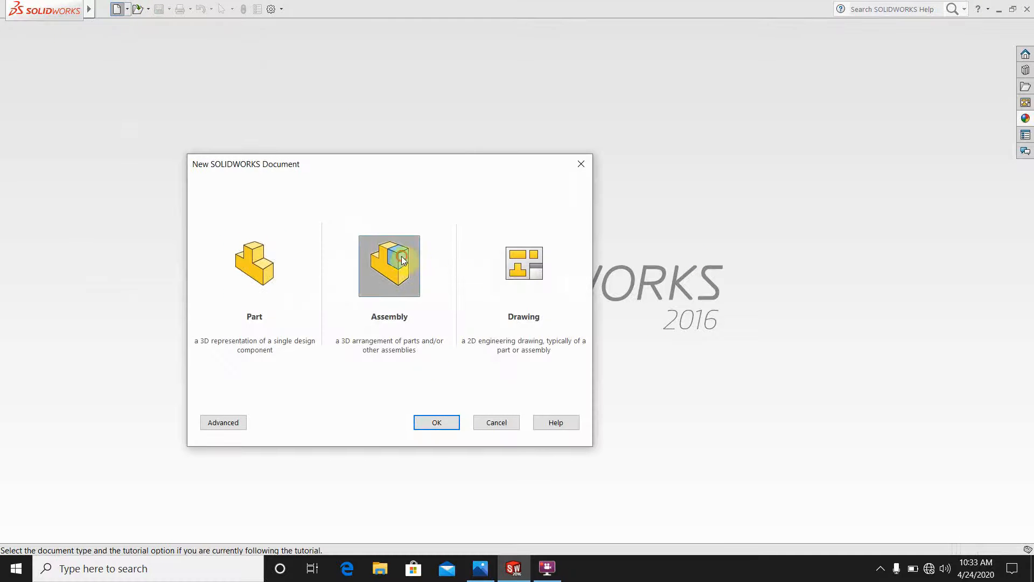
left_click(438, 423)
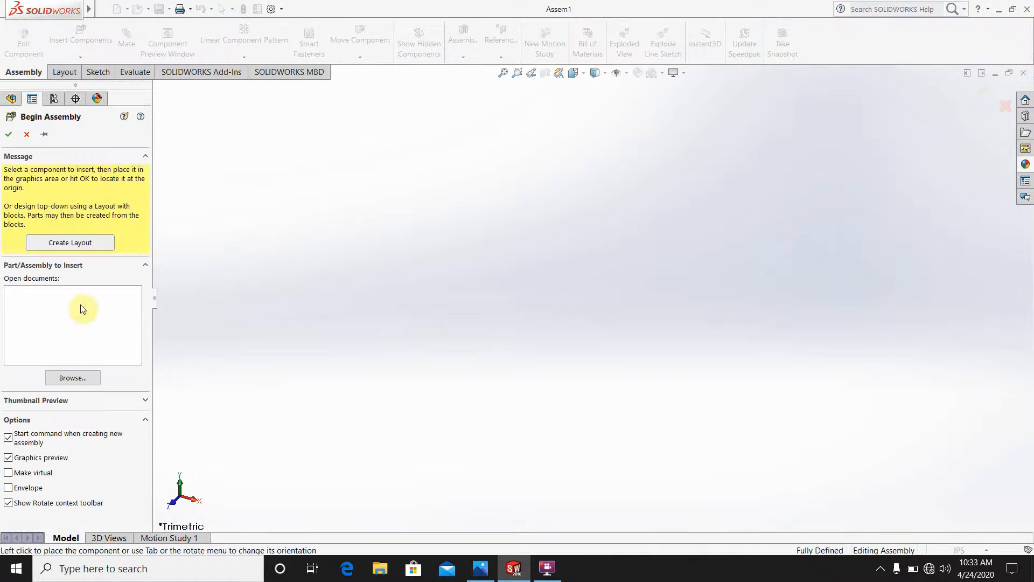
Step: Load the part files tap 1, tap 2, tap 3 and tap 4 from the CAD CAM CAE folder for insertion
left_click(81, 379)
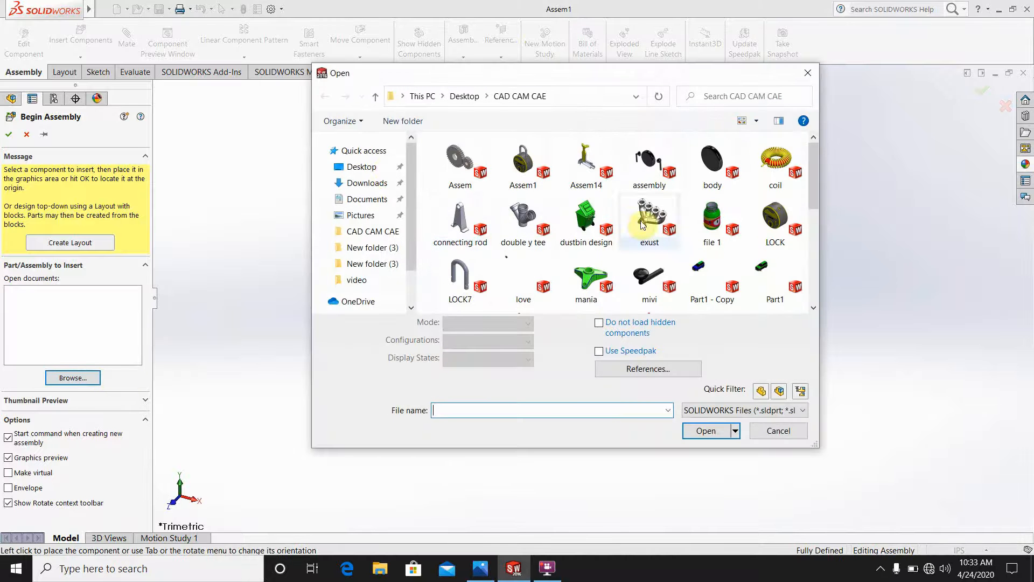
left_click(816, 185)
left_click_drag(816, 188, 830, 301)
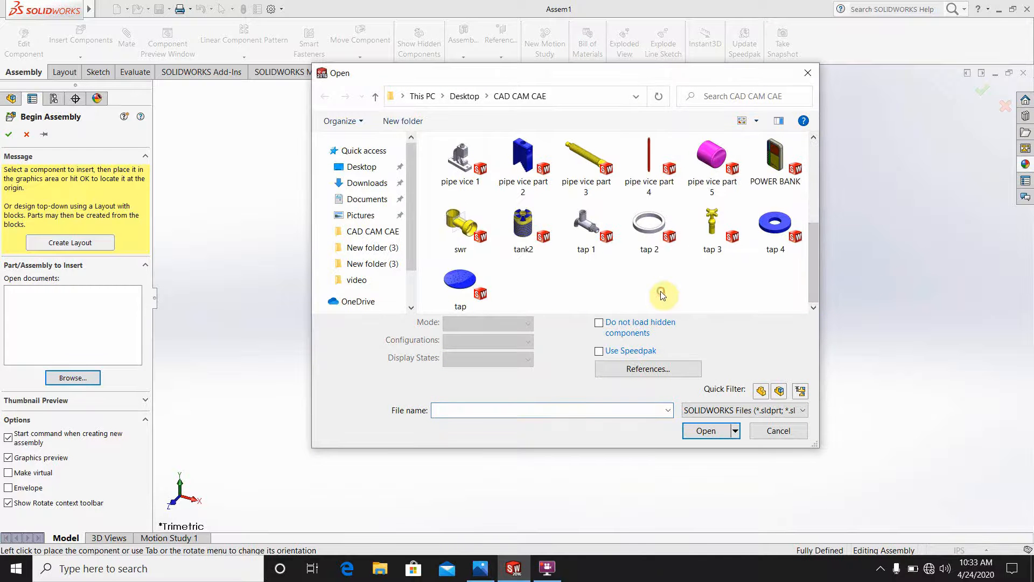
left_click(599, 247)
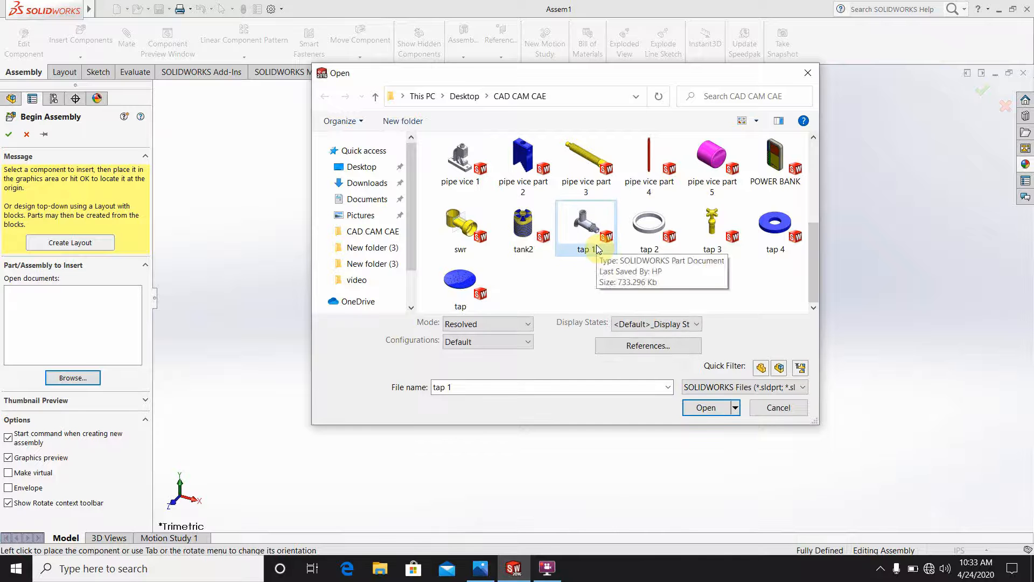
left_click(712, 231, "ctrl")
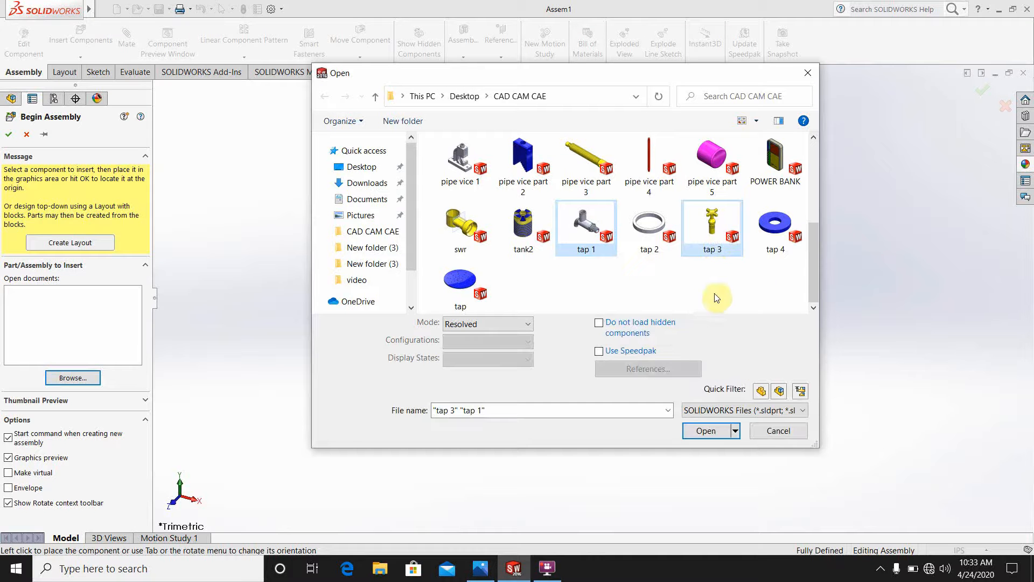
left_click(779, 253, "ctrl")
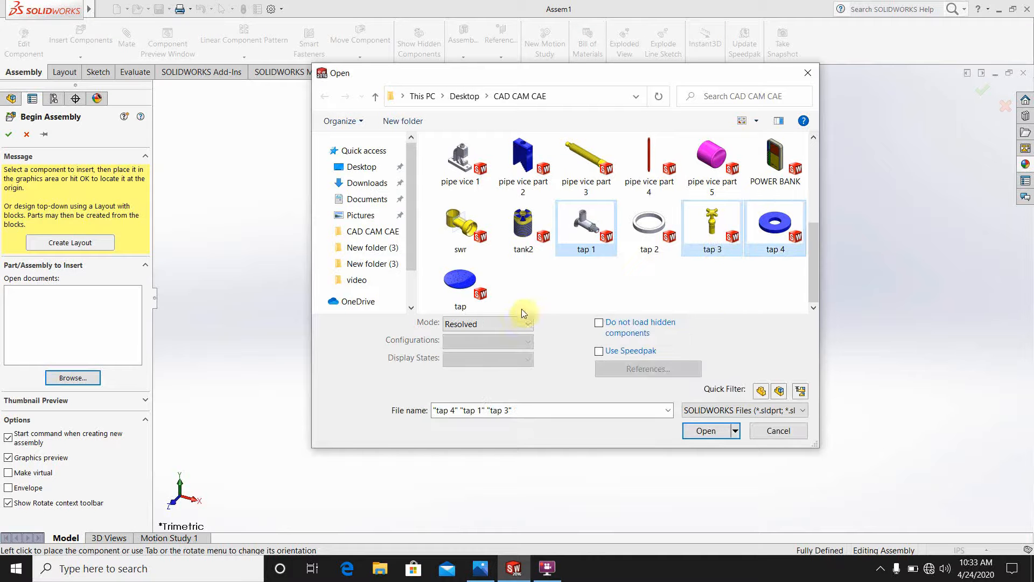
left_click(648, 237, "ctrl")
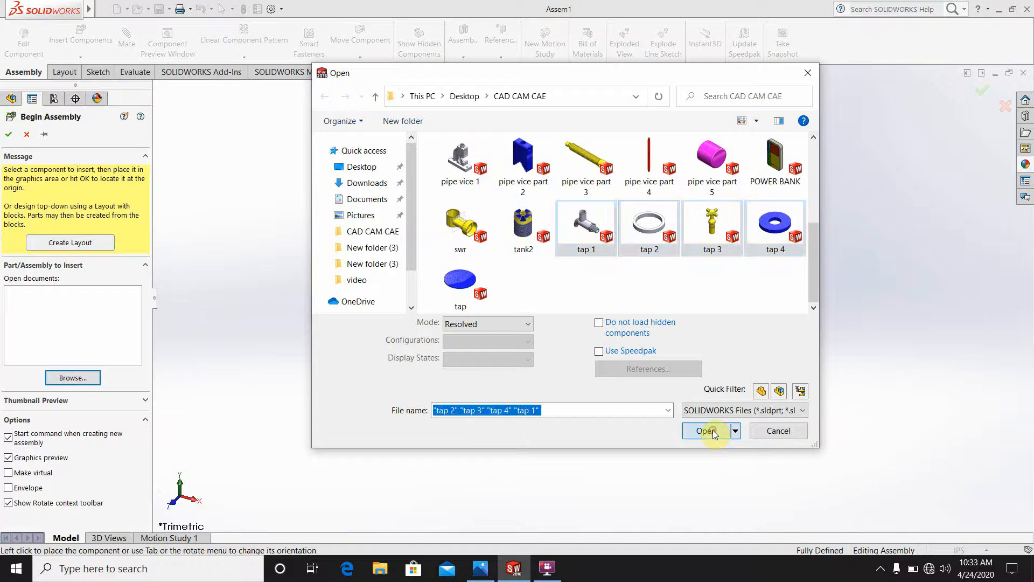
left_click(712, 431)
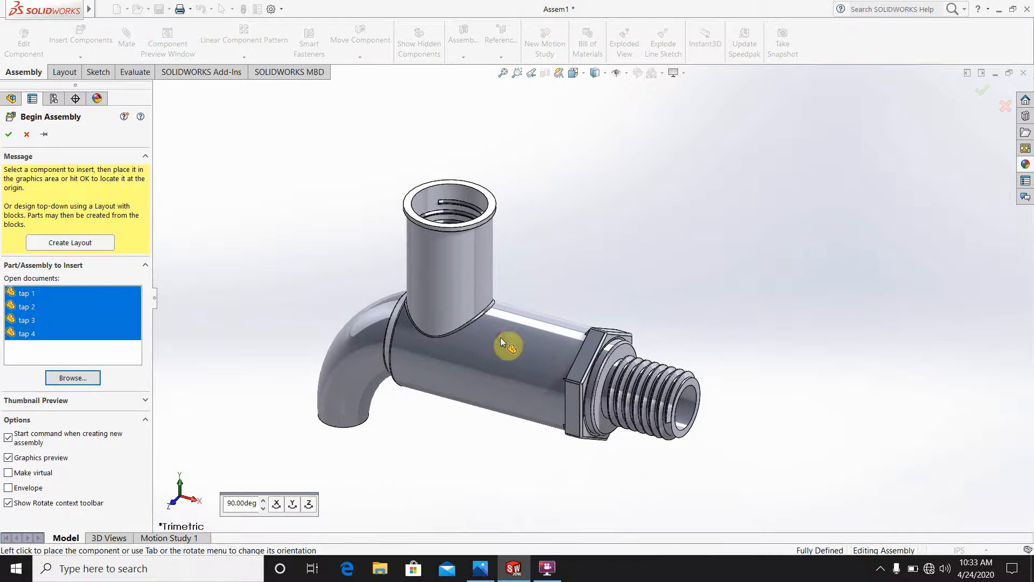
Step: Place the tap 1 body, tap 2 ring, tap 3 spindle and tap 4 washer apart from each other in the assembly
left_click(603, 313)
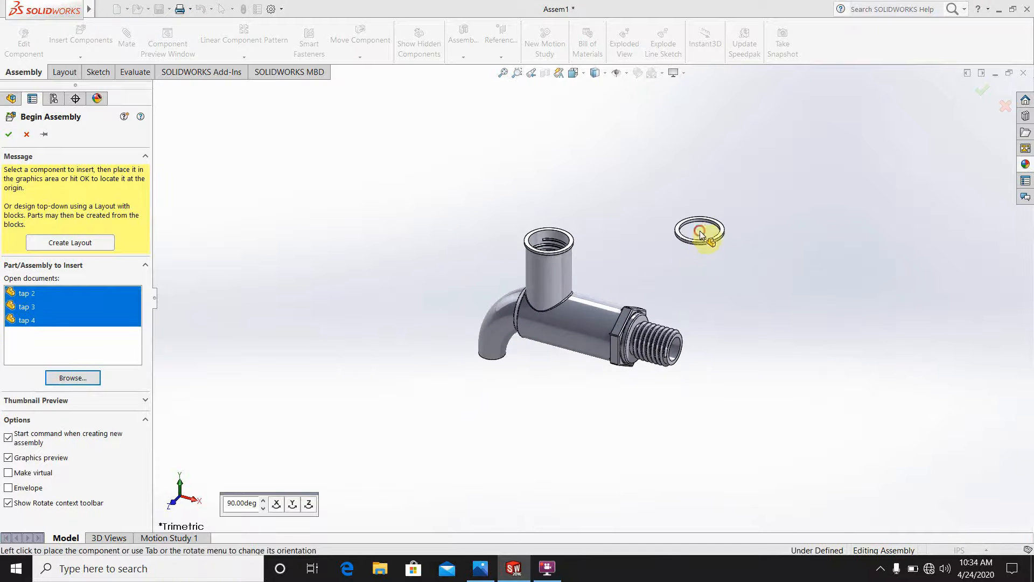
left_click(698, 236)
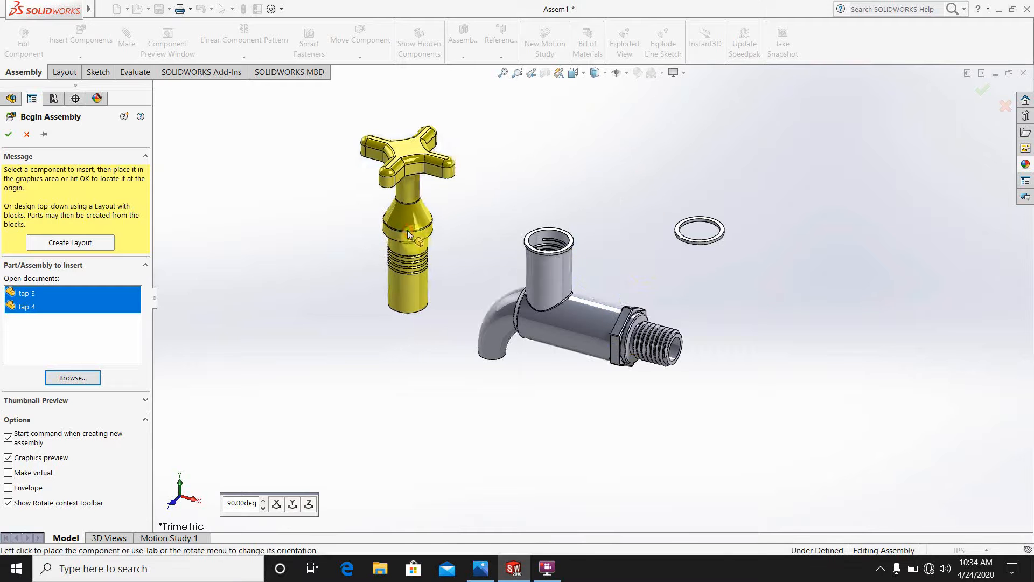
left_click(410, 237)
left_click(780, 310)
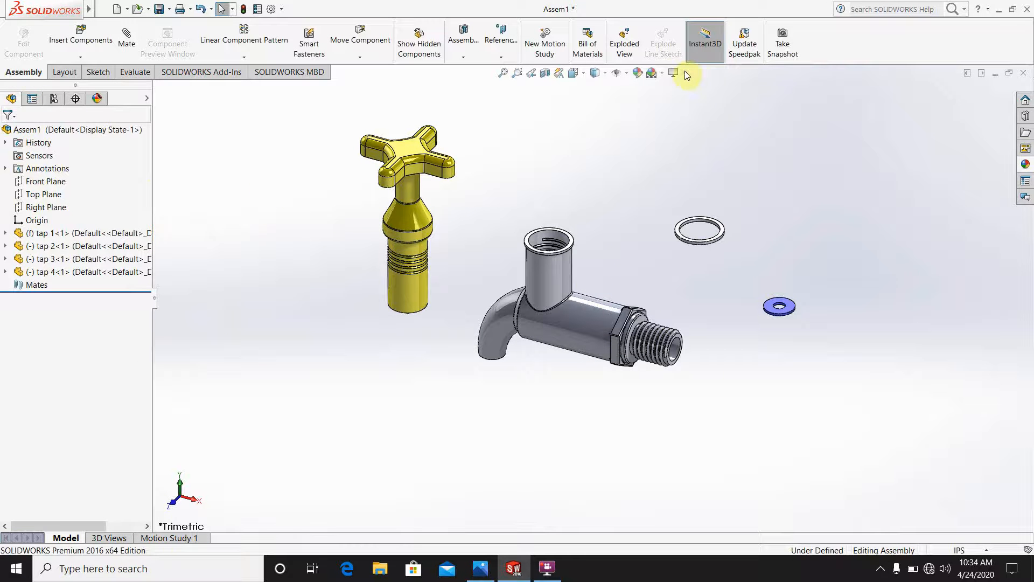
Step: Apply the Plain White scene and set the assembly's unit system to MMGS (millimeter, gram, second)
left_click(663, 73)
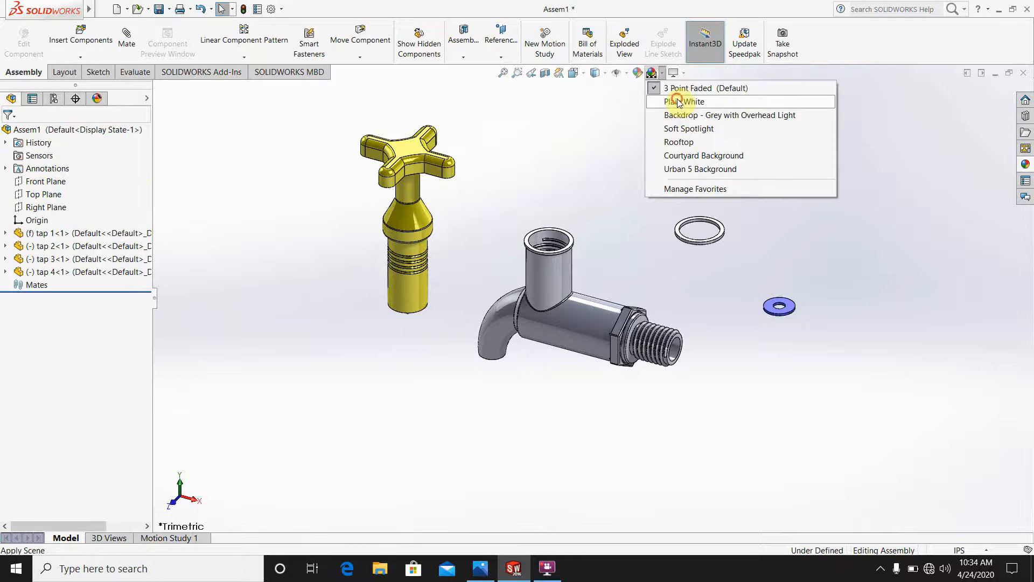
left_click(683, 101)
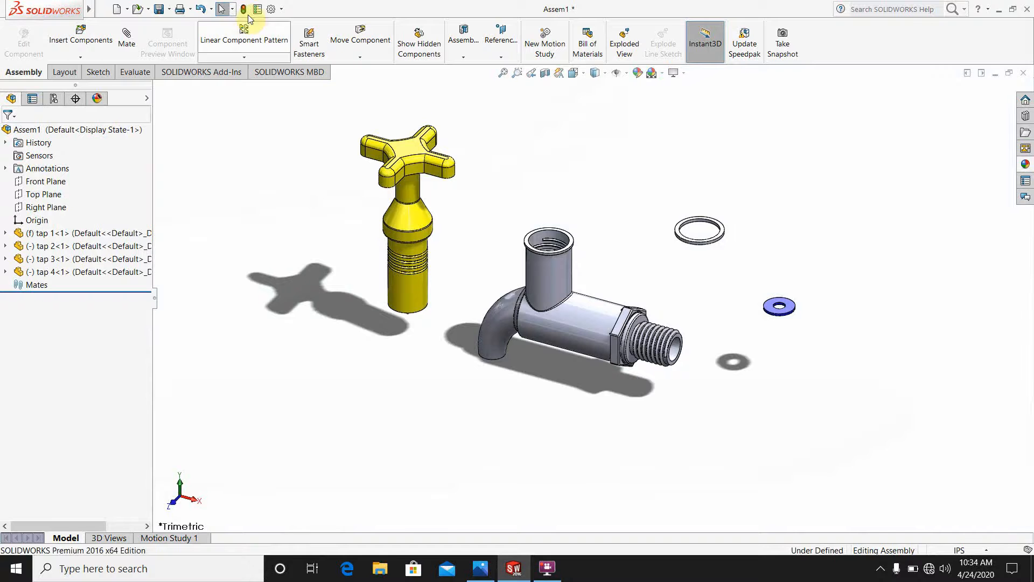
left_click(282, 10)
left_click(289, 24)
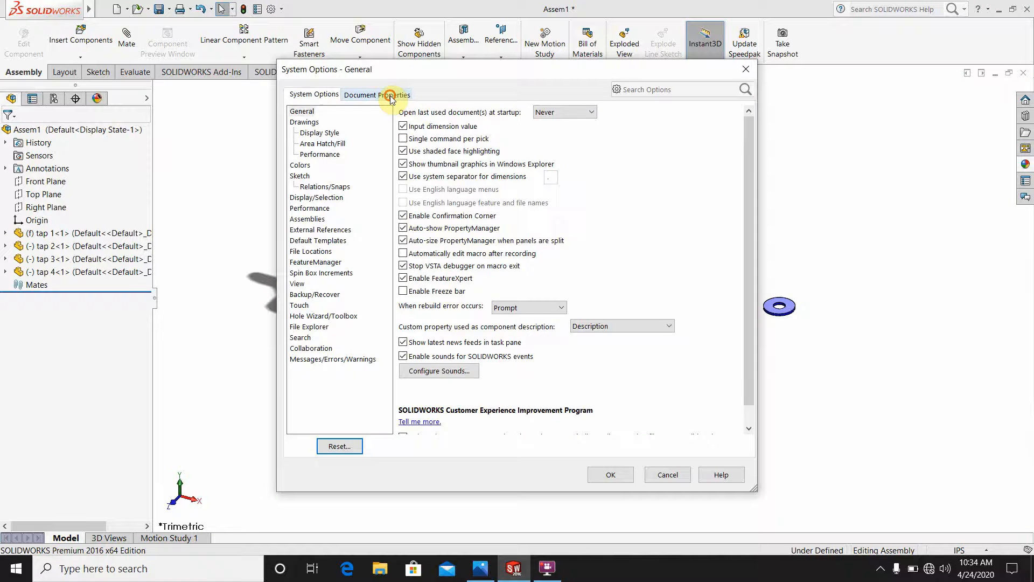
left_click(383, 95)
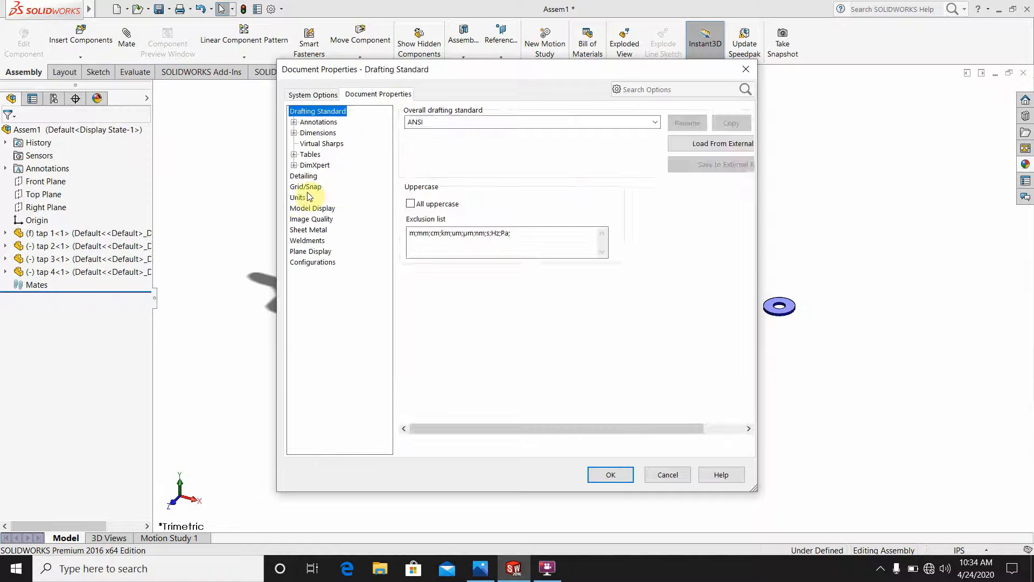
left_click(296, 198)
left_click(410, 144)
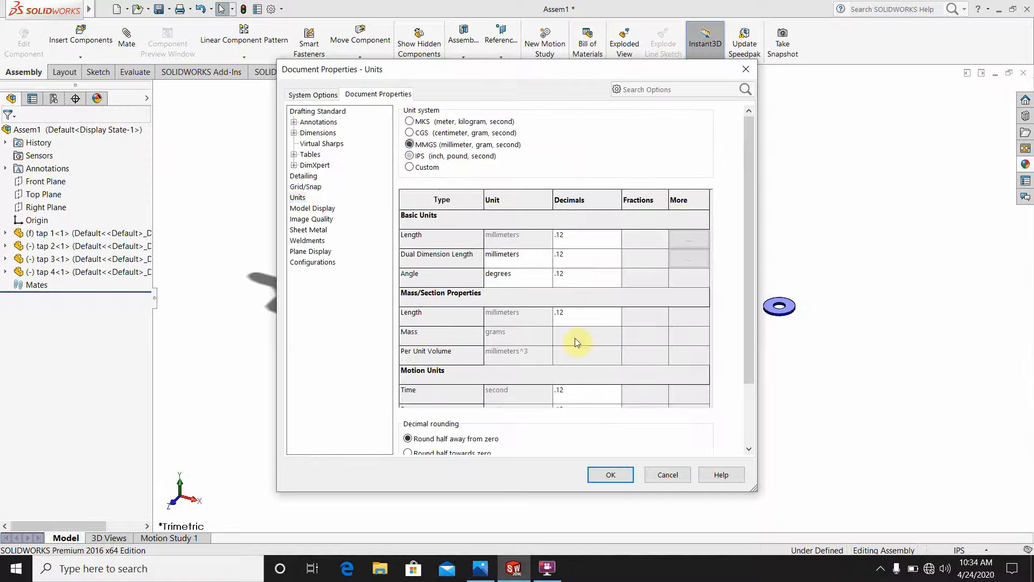
left_click(618, 474)
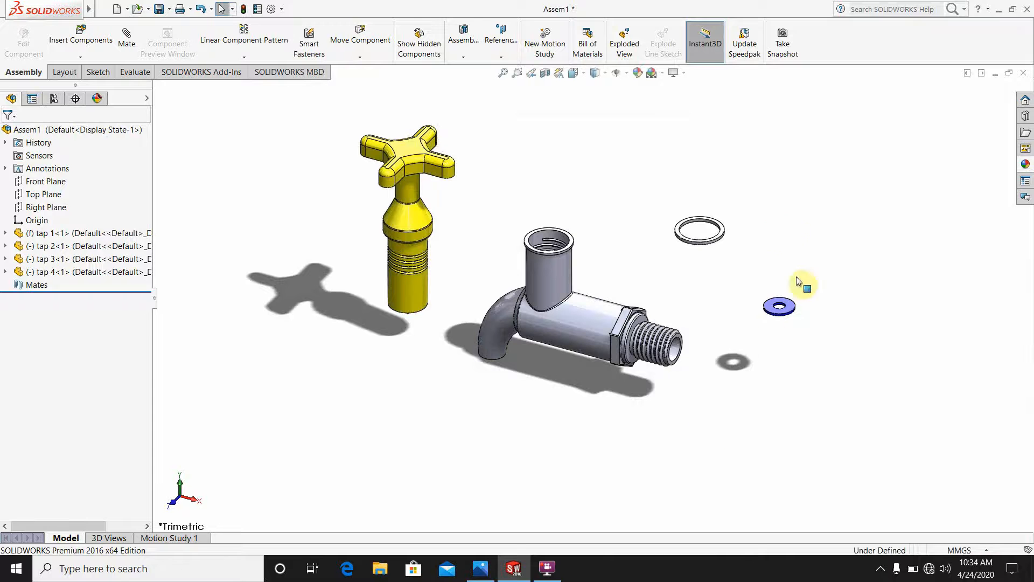
scroll(554, 258, "down", 2)
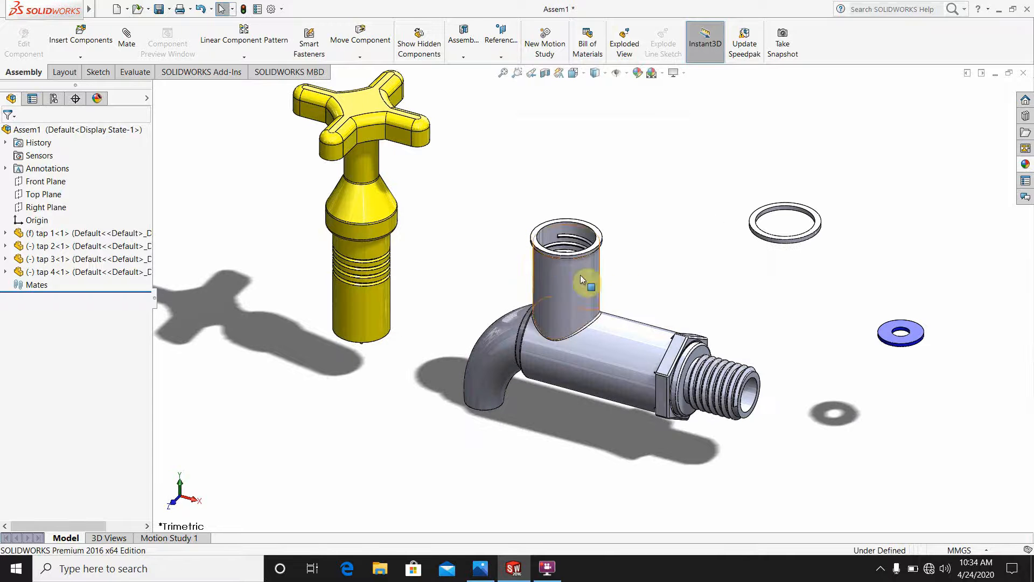
left_click(548, 567)
left_click(86, 52)
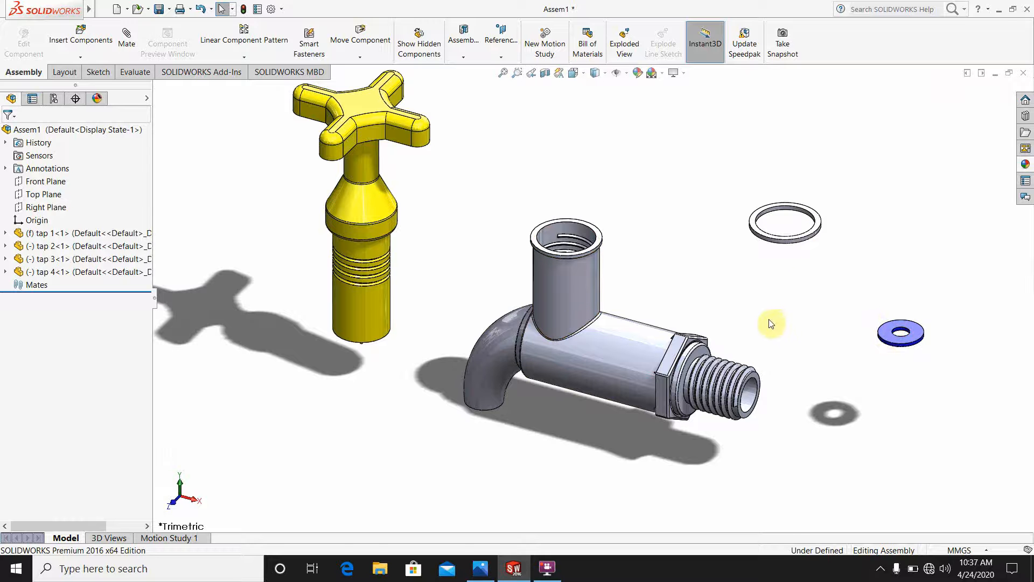
Step: Add a coincident mate between the underside of the tap 2 ring and the top rim face of the tap 1 body
scroll(684, 290, "down", 2)
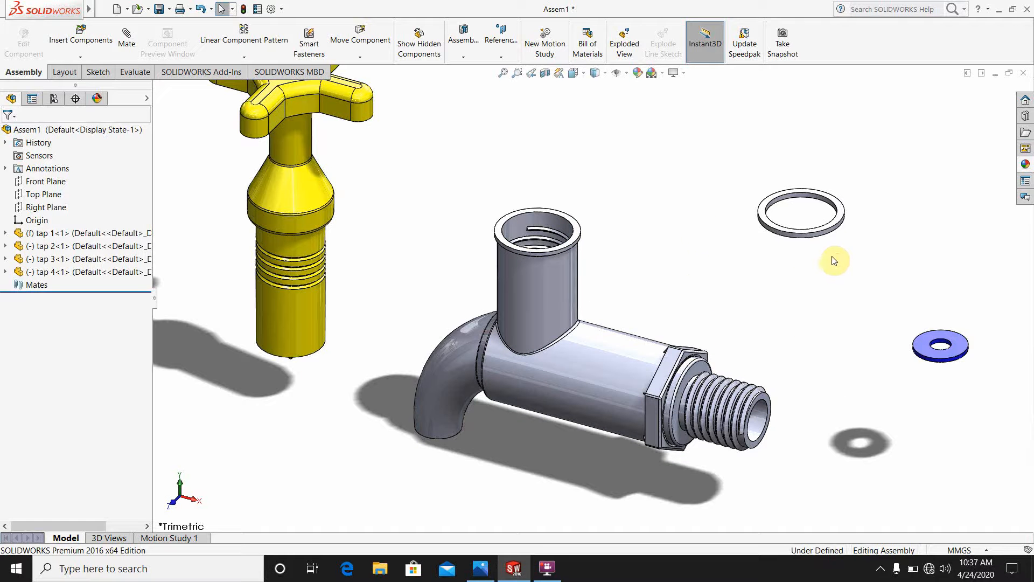
left_click(126, 37)
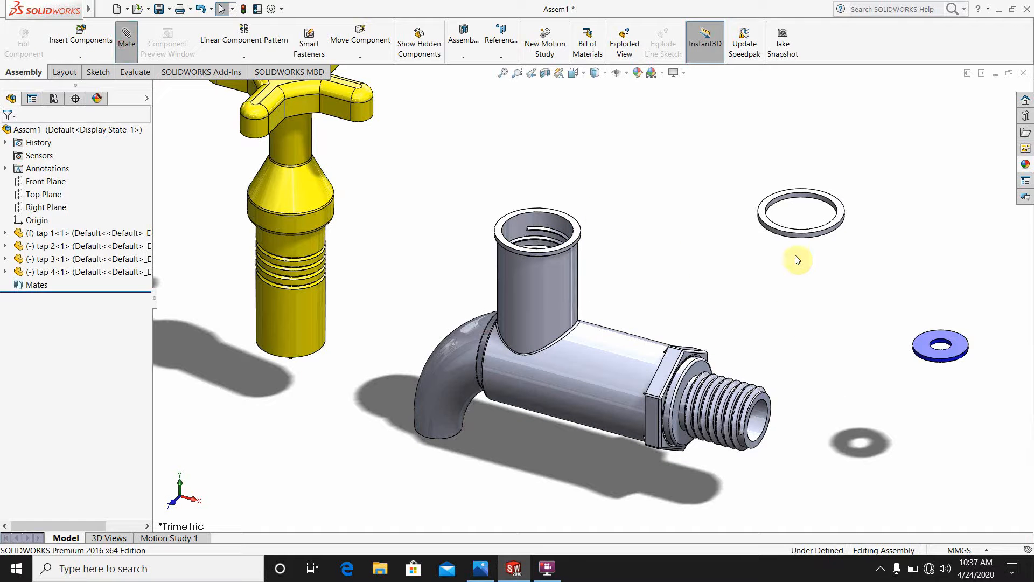
scroll(797, 260, "down", 2)
middle_click_drag(799, 262, 837, 236)
scroll(835, 235, "down", 2)
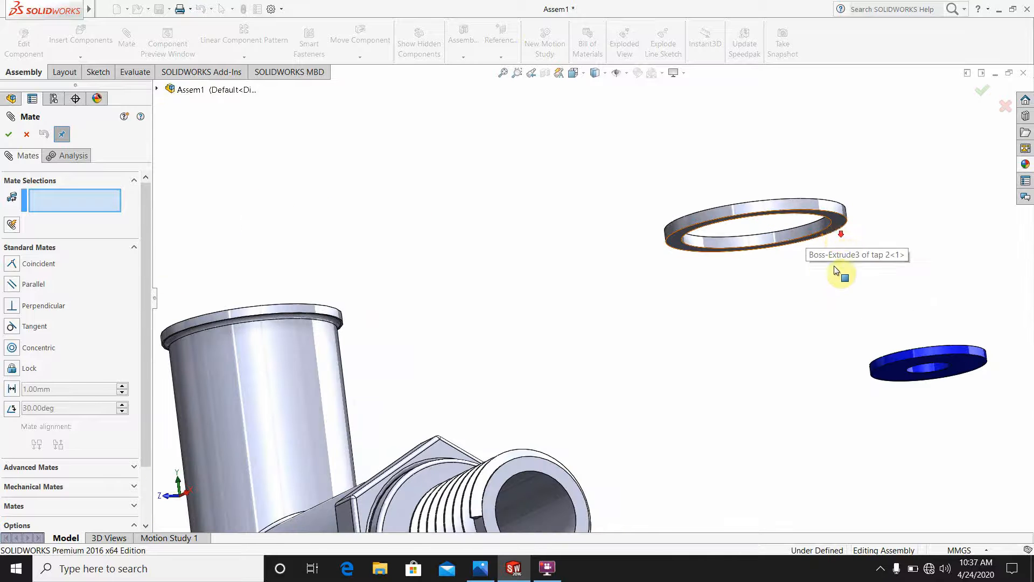
left_click(833, 226)
middle_click_drag(478, 273, 422, 362)
left_click(399, 329)
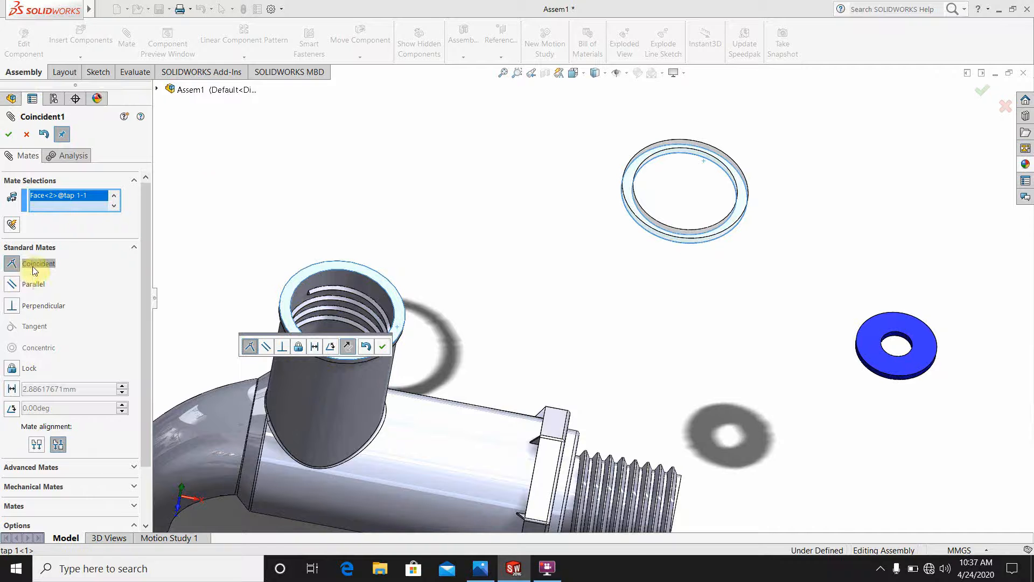
left_click(9, 135)
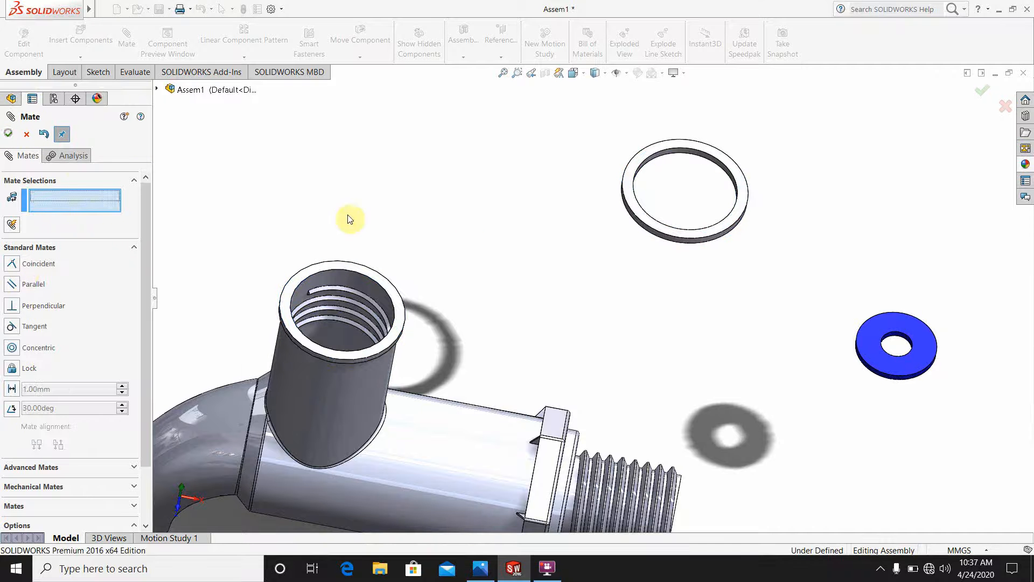
Step: Add a concentric mate between the inner face of the tap 2 ring and the vertical bore of the tap 1 body
left_click(706, 165)
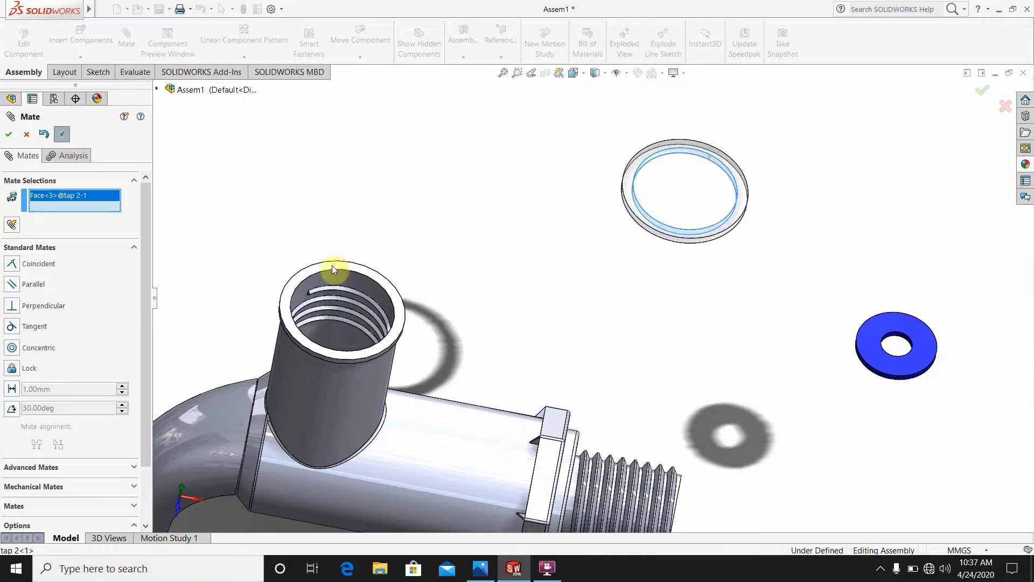
left_click(346, 280)
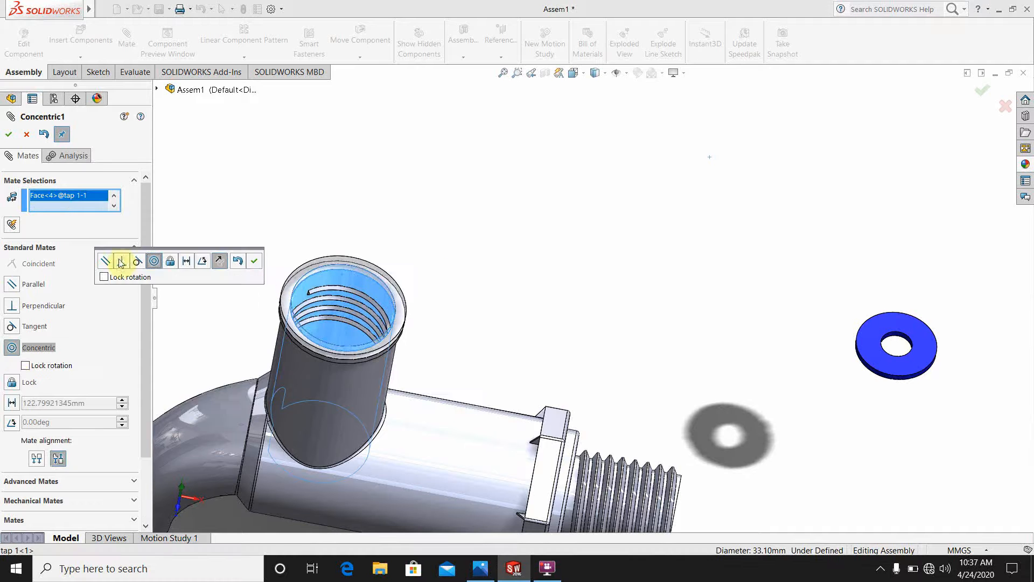
left_click(9, 136)
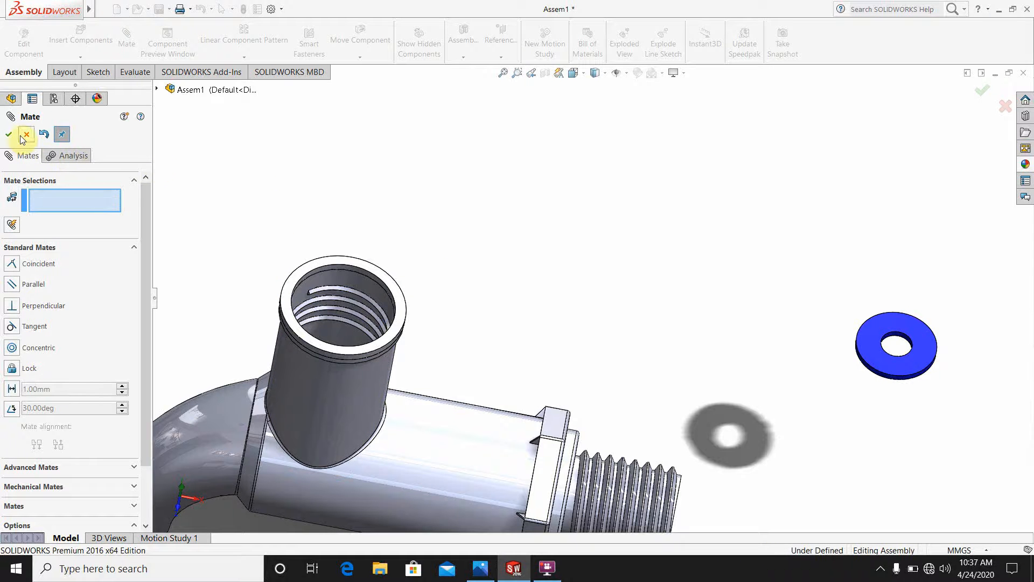
Step: Move the yellow tap 3 spindle across the assembly to sit above the blue tap 4 washer
scroll(539, 232, "down", 4)
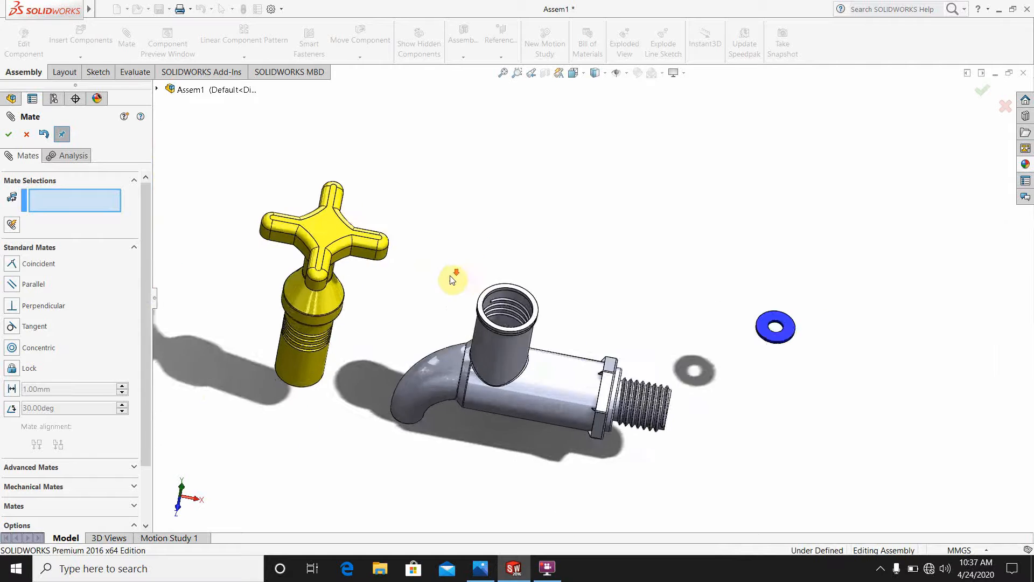
scroll(415, 302, "down", 3)
left_click_drag(248, 342, 1024, 186)
Step: Add a concentric mate between the tap 4 washer's hole and the cylindrical pin at the lower end of the tap 3 spindle
scroll(834, 278, "up", 3)
scroll(836, 282, "down", 3)
middle_click_drag(773, 286, 676, 237)
scroll(792, 371, "up", 4)
scroll(711, 344, "down", 5)
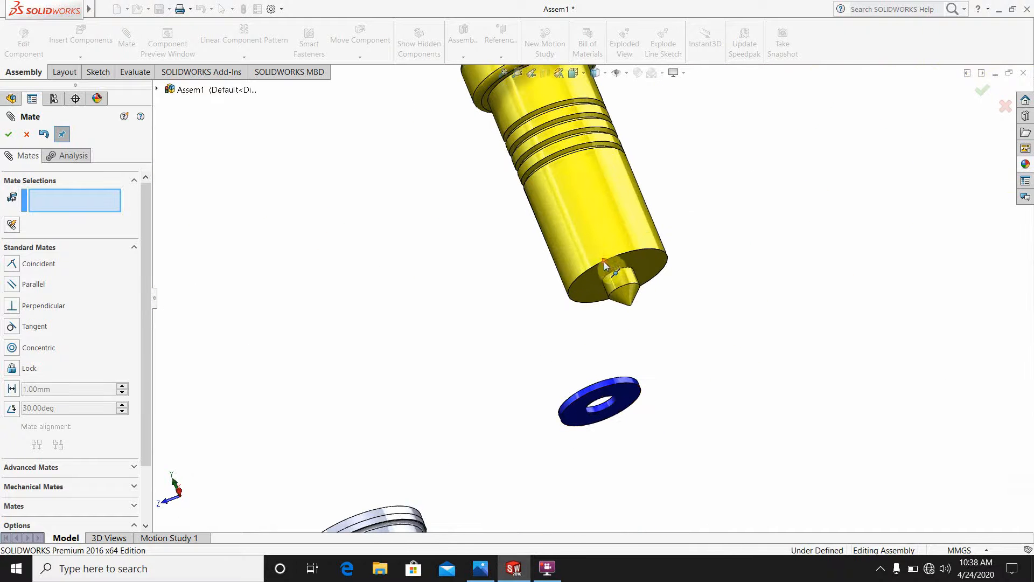
left_click(608, 409)
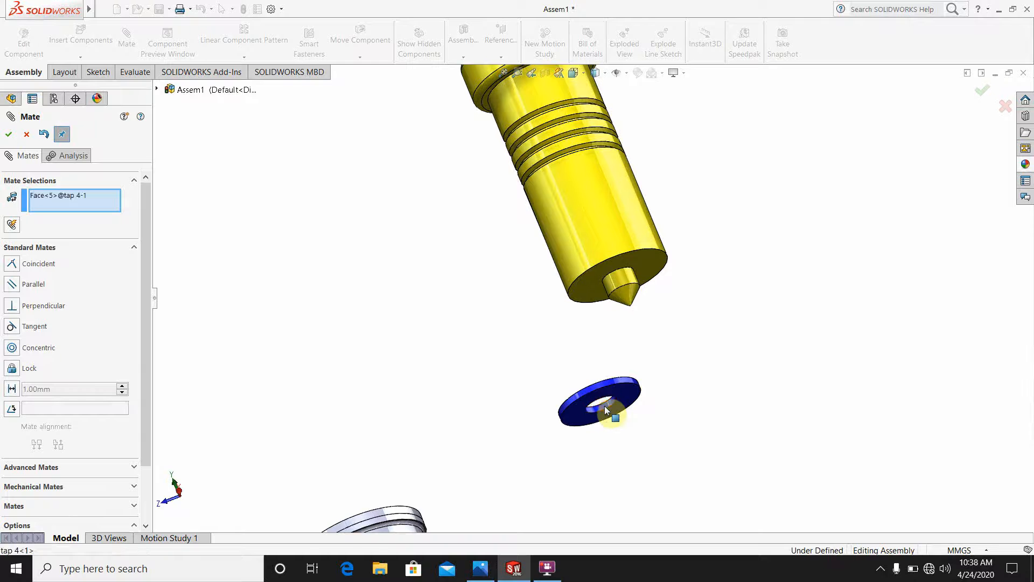
left_click(629, 276)
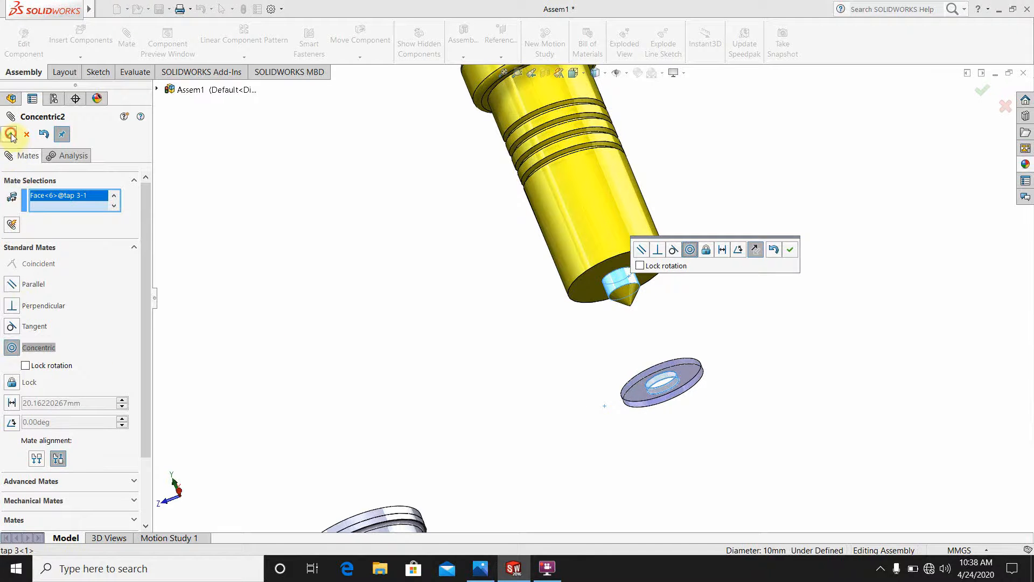
left_click(11, 134)
Step: Add a coincident mate between the lower end face of the tap 3 spindle and the facing flat face of the tap 4 washer
left_click(646, 265)
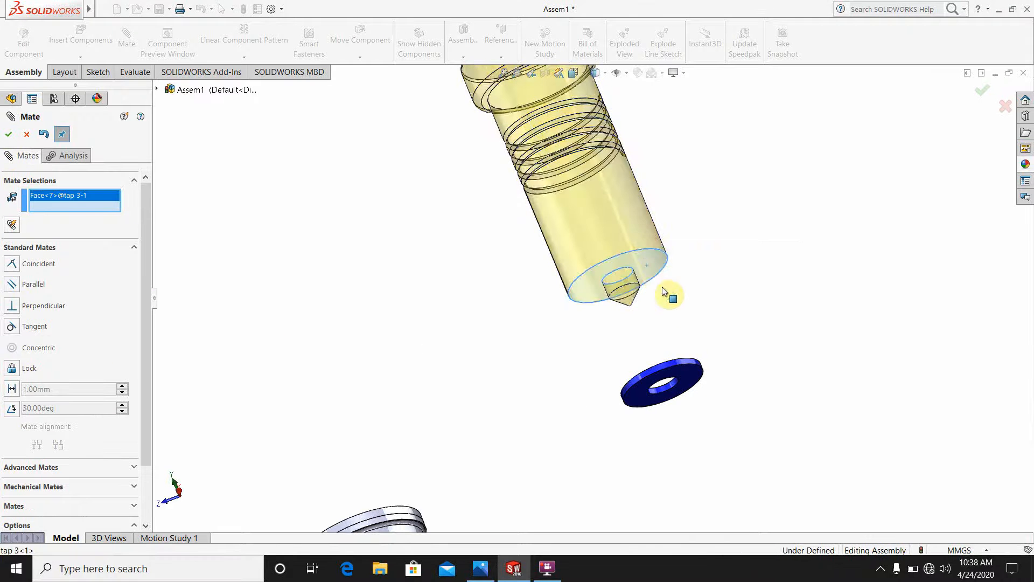
left_click(683, 353)
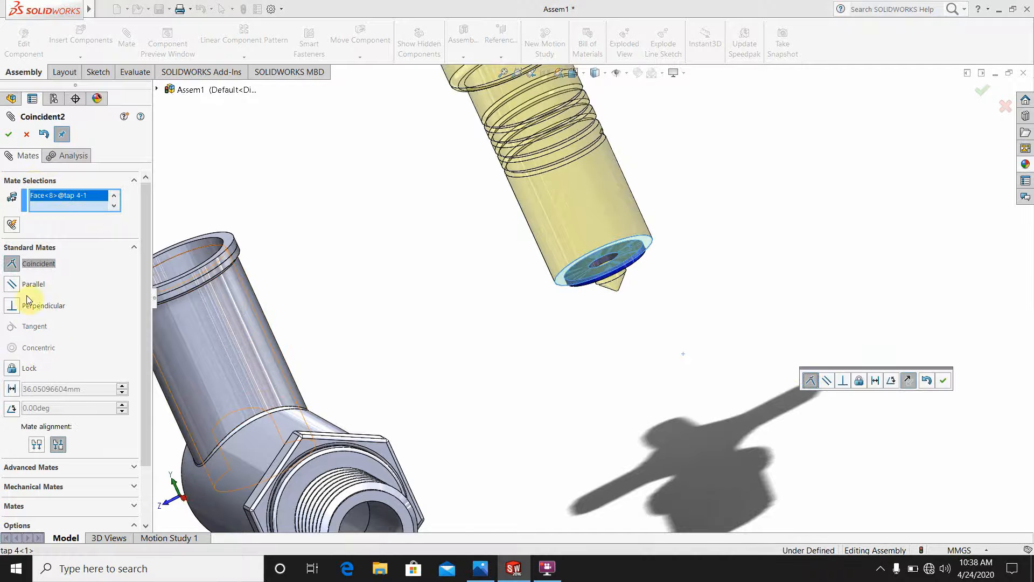
left_click(8, 135)
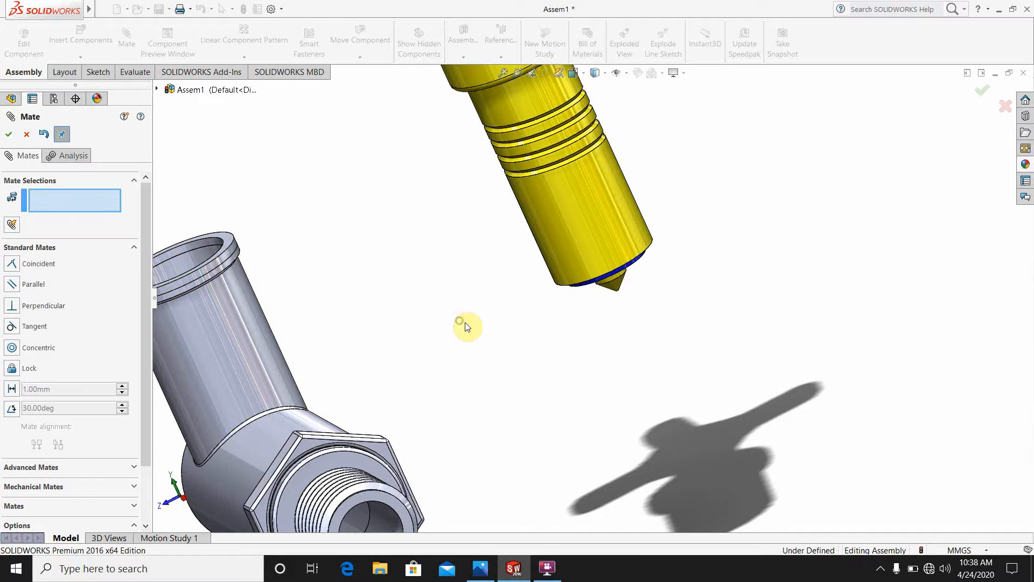
Step: Add a screw mate between the tap 3 spindle's threaded cylinder and the tap 1 vertical bore, with a distance/revolution of 5 mm
scroll(464, 326, "up", 3)
middle_click_drag(466, 320, 496, 377)
scroll(497, 376, "up", 3)
scroll(499, 364, "down", 2)
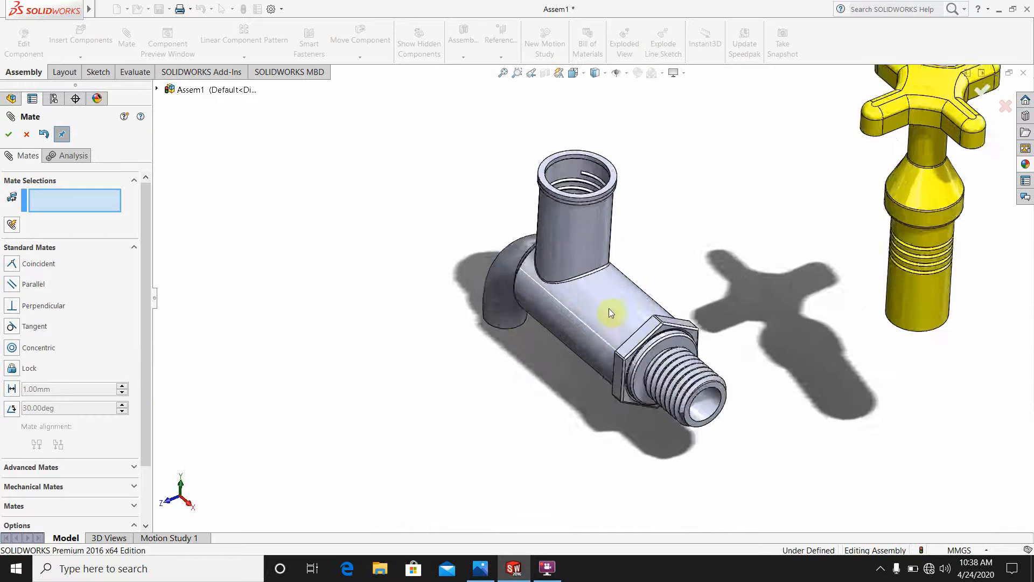
scroll(641, 278, "down", 1)
middle_click_drag(646, 267, 680, 210)
scroll(682, 209, "up", 2)
scroll(666, 232, "down", 6)
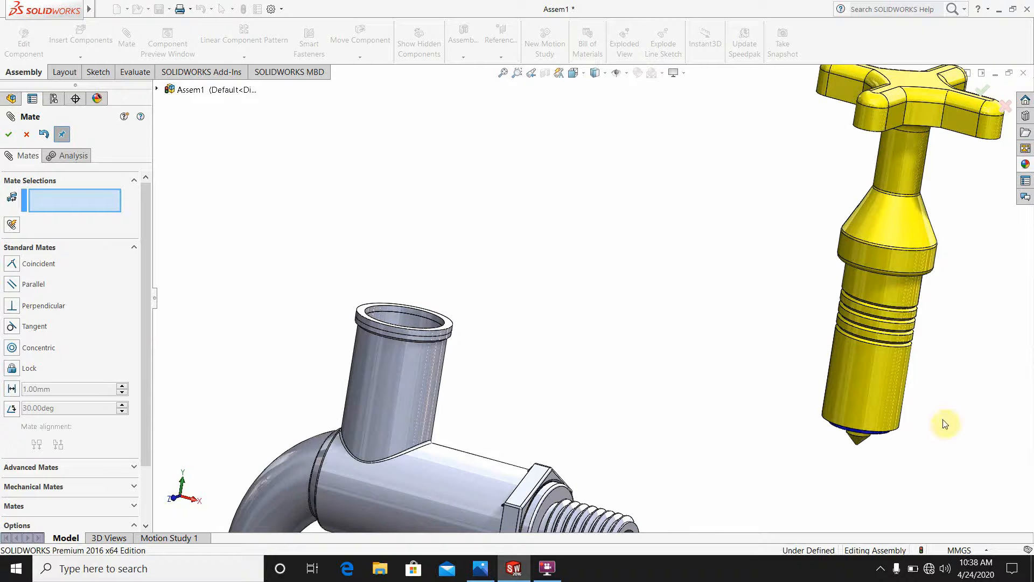
left_click(874, 386)
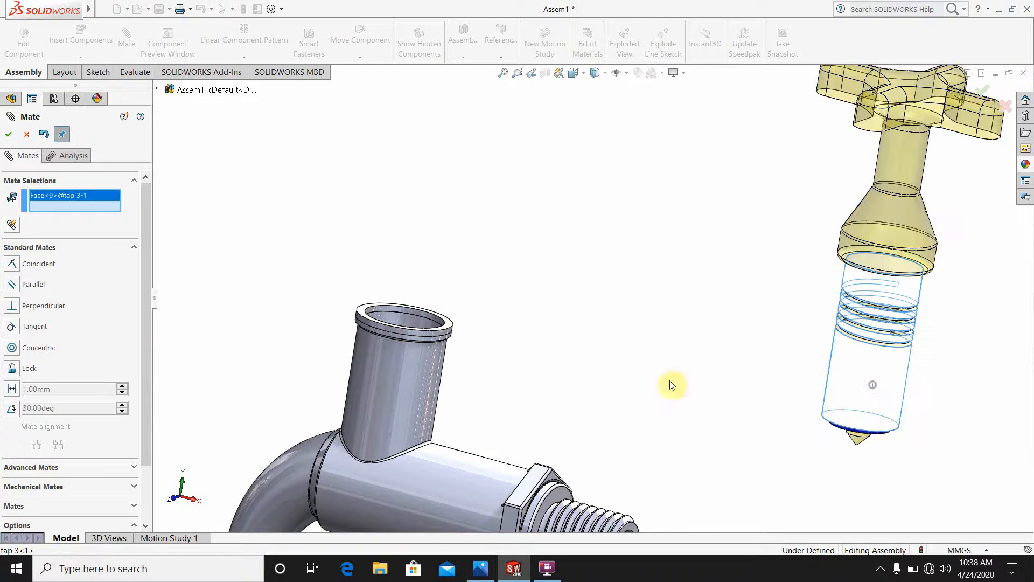
left_click(396, 320)
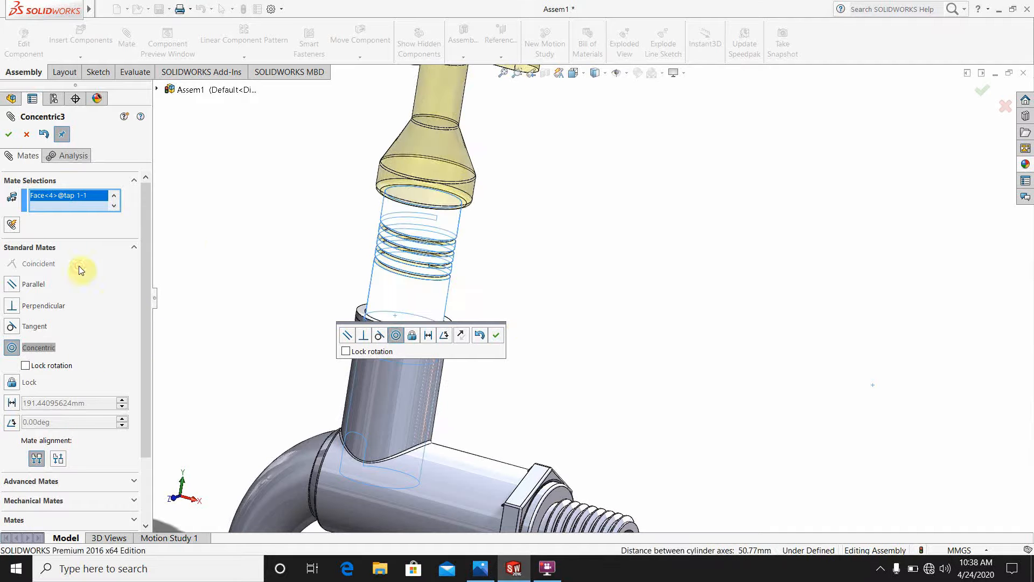
left_click_drag(145, 345, 153, 438)
left_click(132, 417)
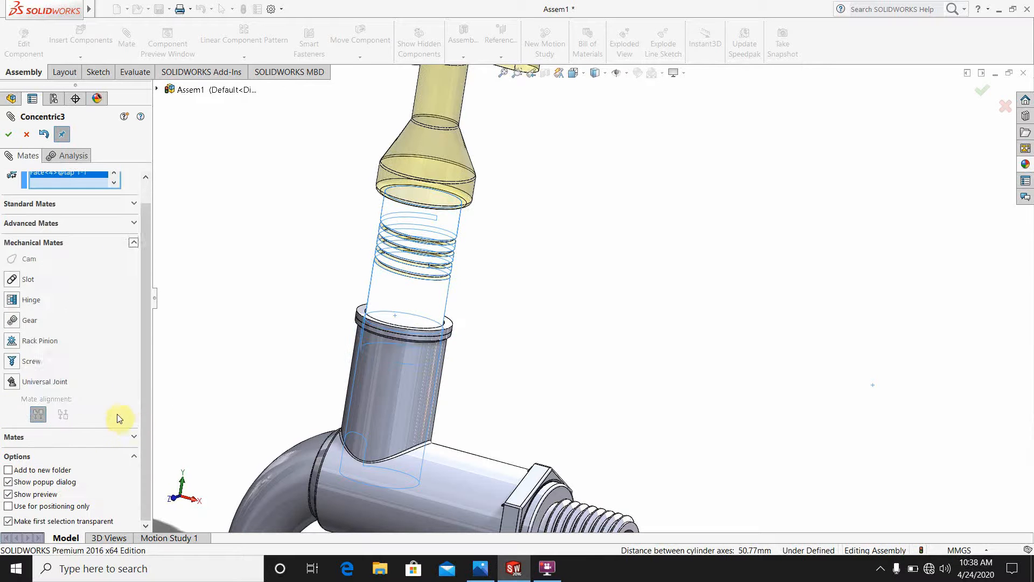
left_click(13, 362)
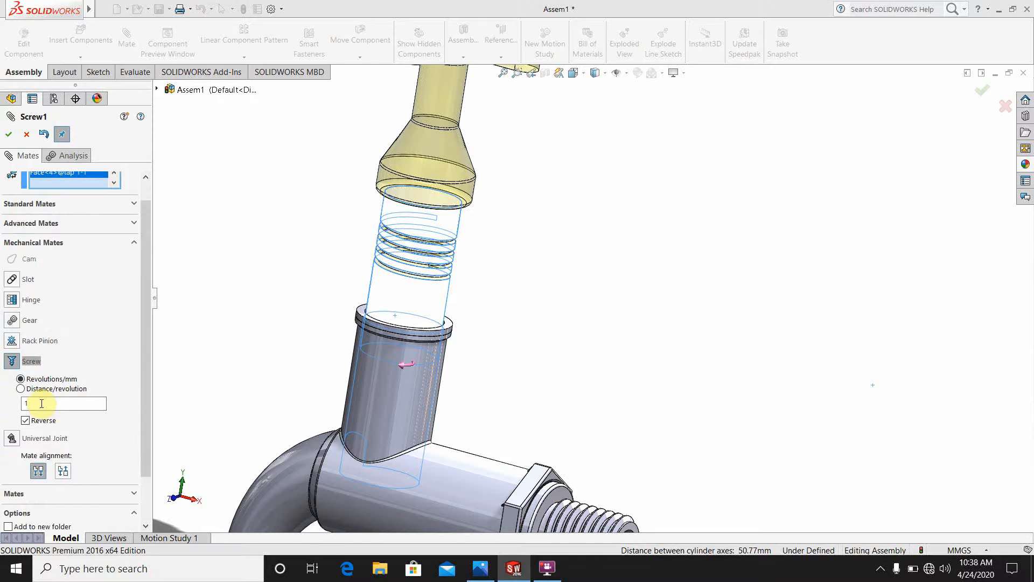
left_click(20, 389)
left_click(40, 404)
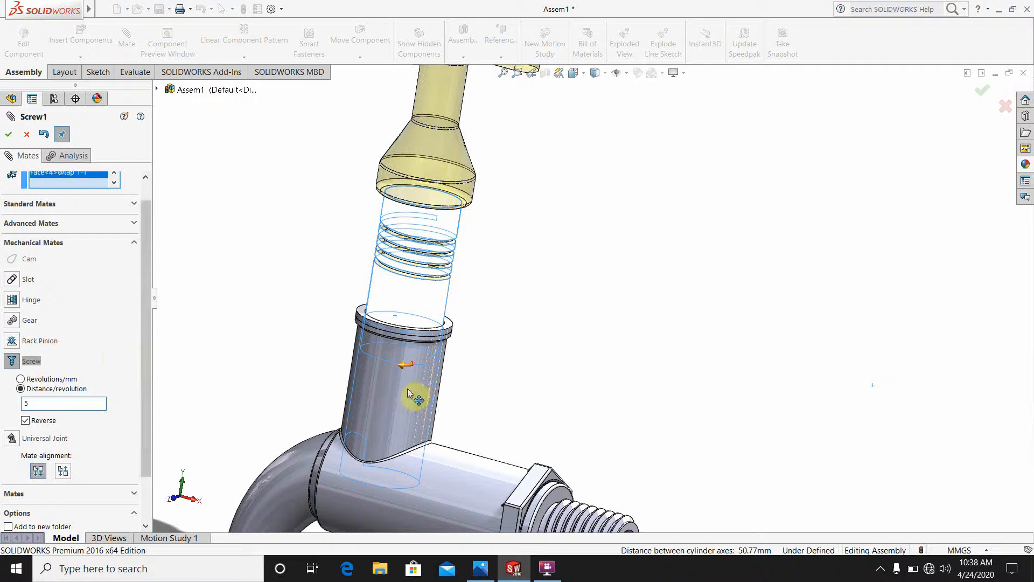
left_click(8, 137)
left_click(8, 135)
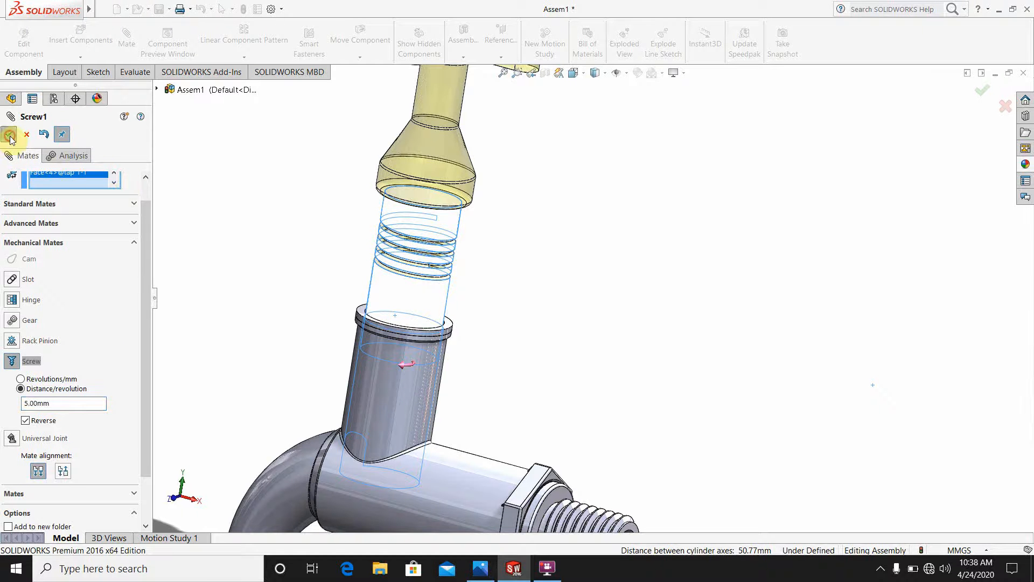
Step: Screw the tap 3 spindle down into the tap 1 body until its collar meets the upper rim, and close the Mate command
key("f")
scroll(414, 355, "up", 2)
scroll(596, 397, "down", 4)
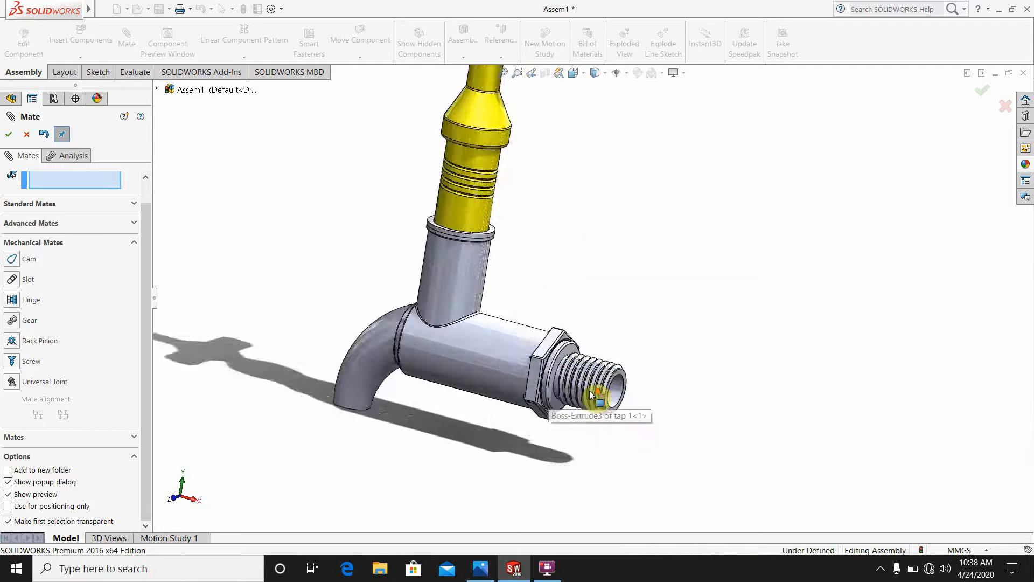
middle_click_drag(554, 366, 595, 337)
scroll(520, 284, "up", 3)
middle_click_drag(501, 254, 676, 340)
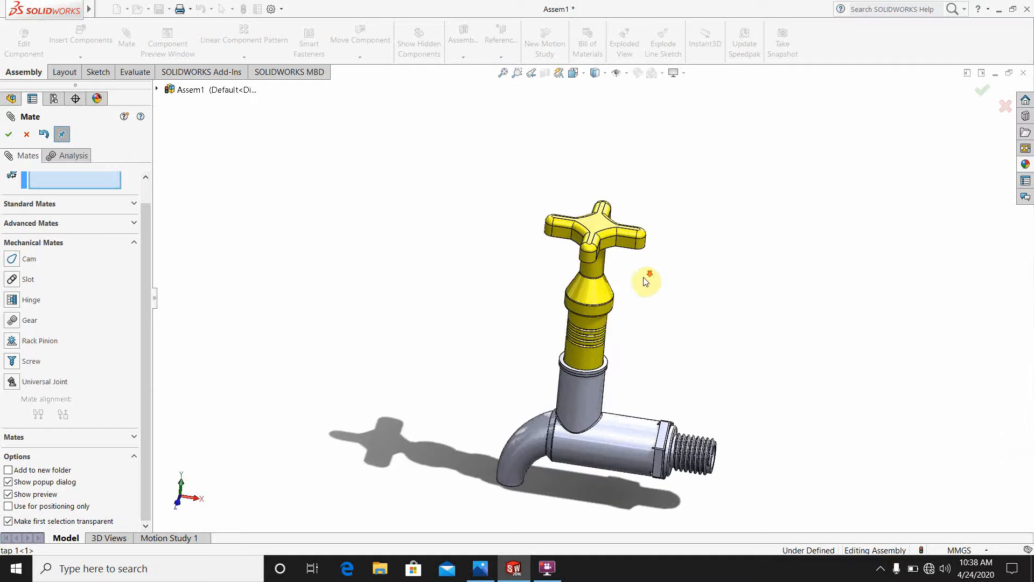
scroll(596, 254, "down", 2)
scroll(630, 307, "up", 4)
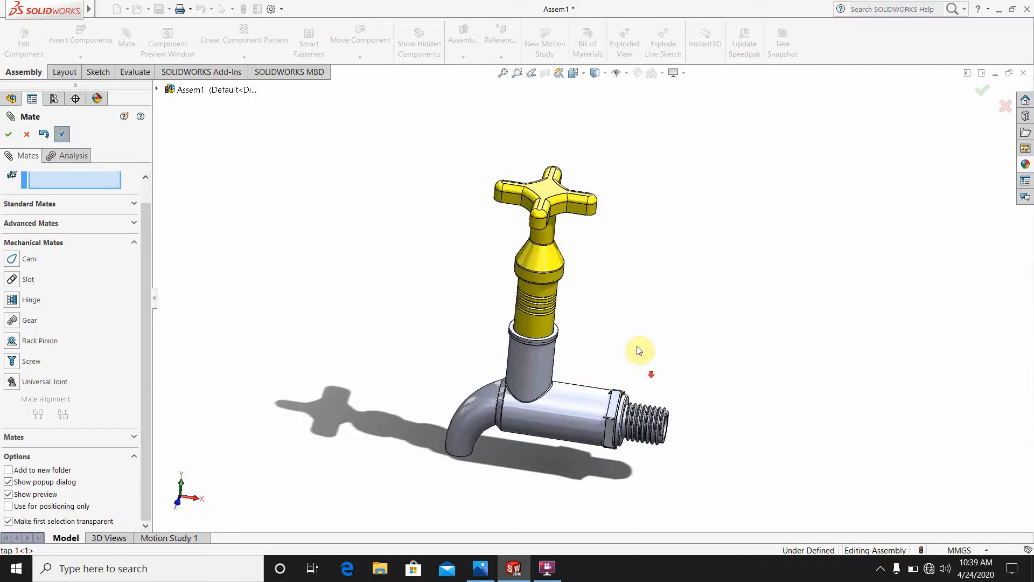
scroll(598, 253, "down", 3)
left_click_drag(597, 247, 536, 189)
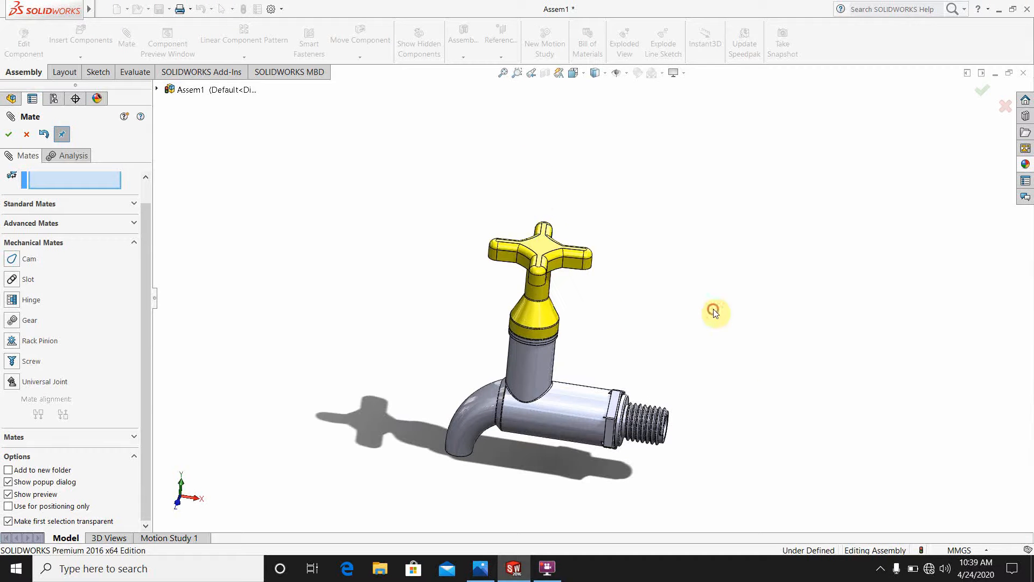
scroll(744, 447, "down", 3)
middle_click_drag(494, 297, 554, 265)
scroll(498, 214, "up", 1)
scroll(473, 253, "down", 2)
left_click(27, 134)
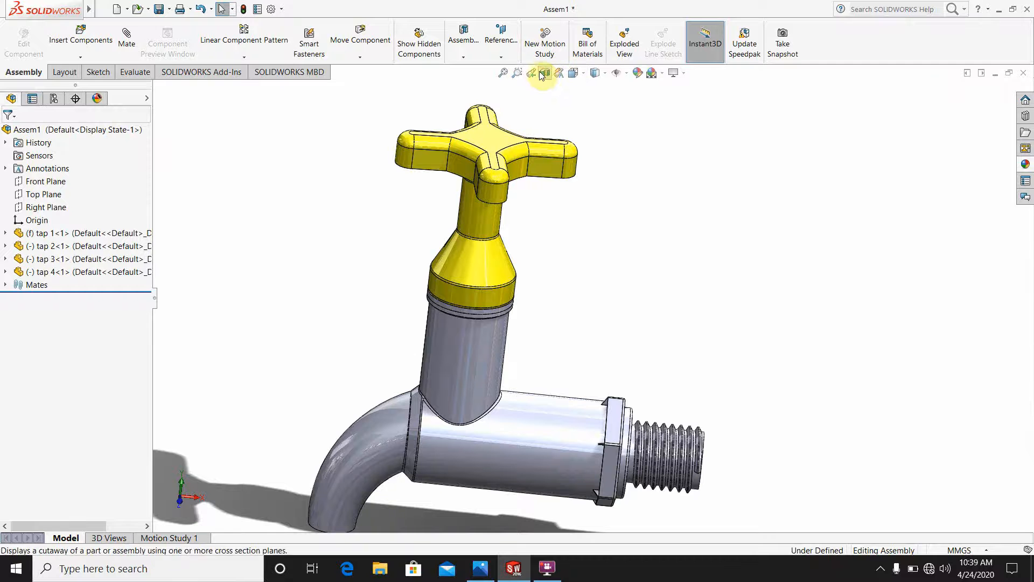
Step: Section the assembly through the Front Plane and orient it to the front view
scroll(588, 307, "up", 2)
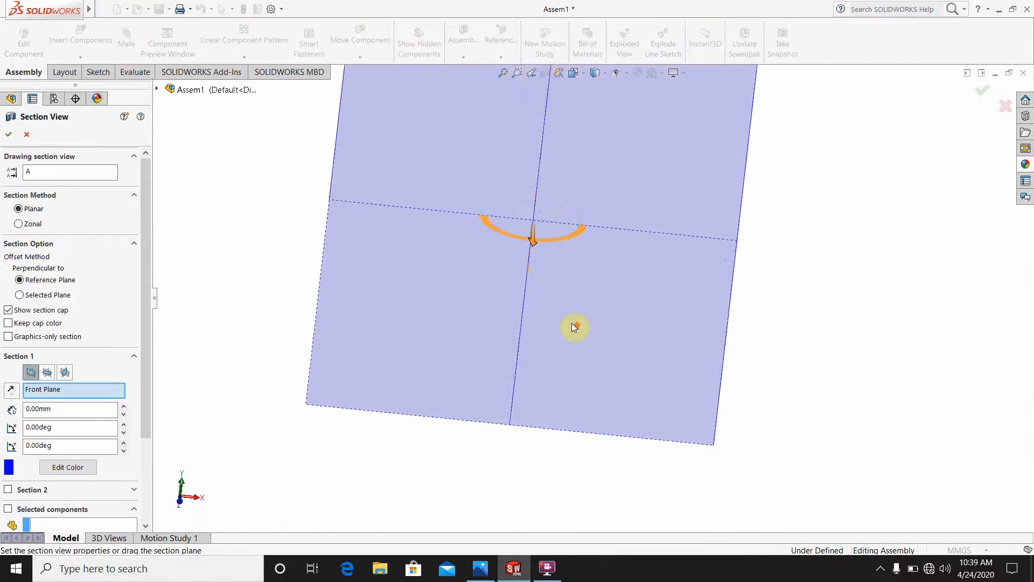
middle_click_drag(576, 237, 564, 195)
left_click_drag(569, 300, 545, 362)
left_click(10, 138)
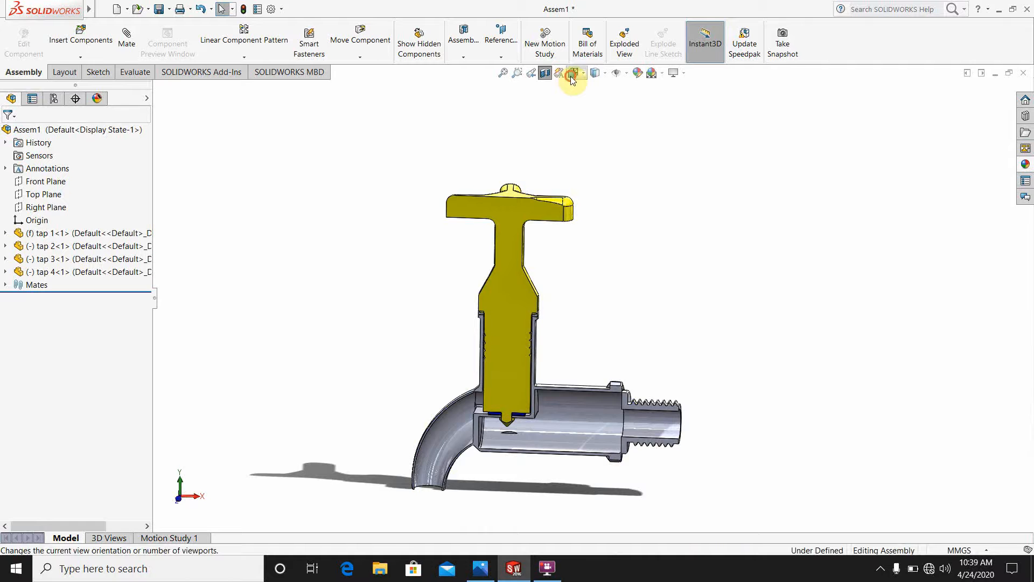
left_click(572, 79)
left_click(558, 280)
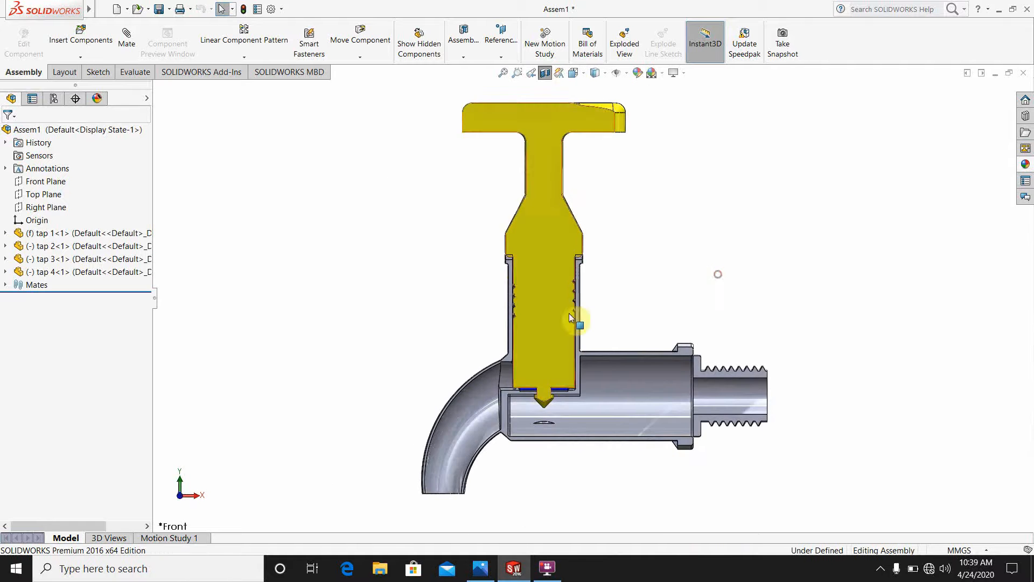
Step: Examine how the tap 3 spindle sits inside the sectioned tap 1 body
scroll(571, 318, "down", 4)
scroll(526, 250, "up", 3)
scroll(588, 350, "down", 3)
scroll(607, 336, "up", 2)
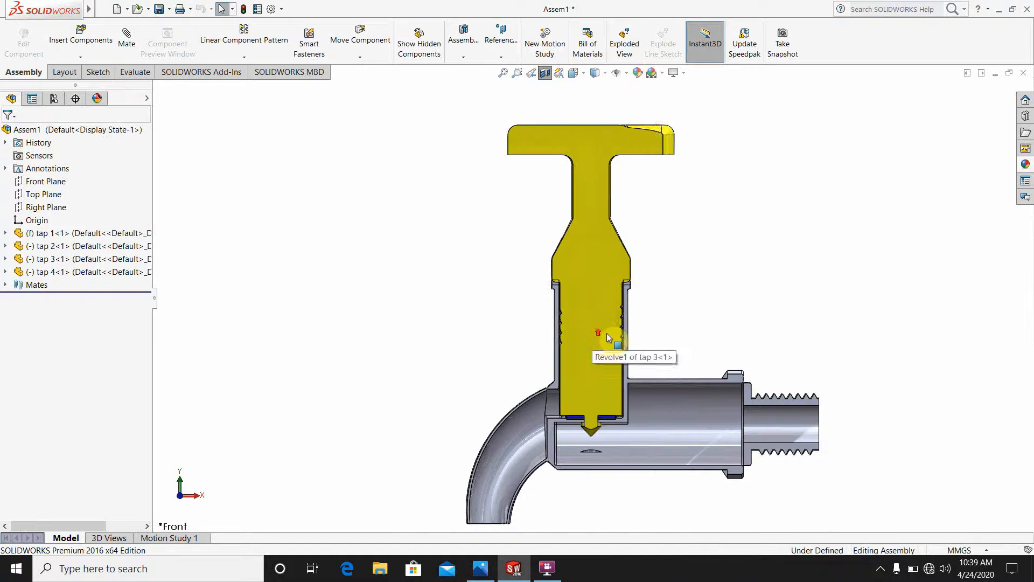
scroll(655, 116, "down", 2)
scroll(646, 301, "up", 3)
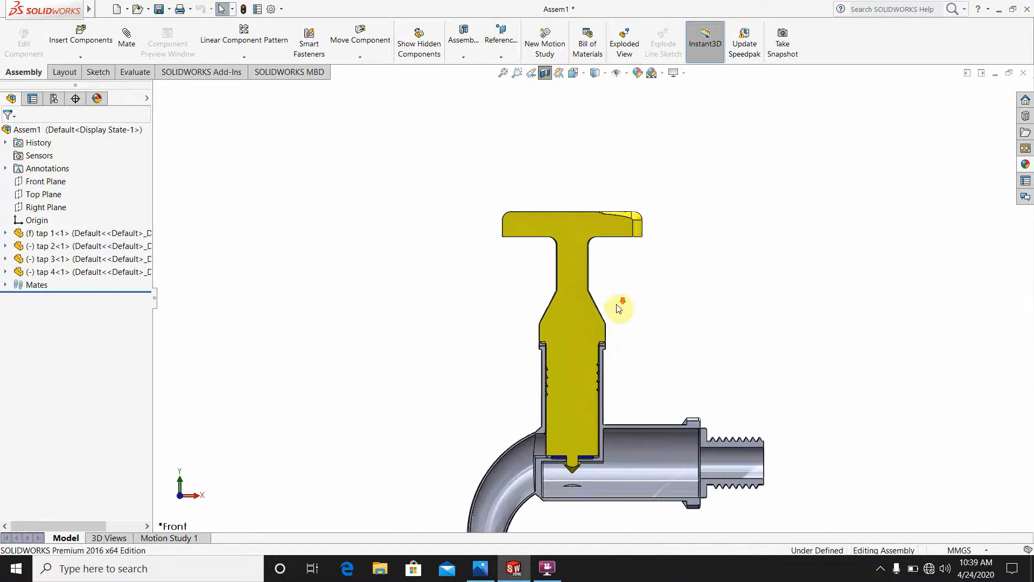
scroll(614, 345, "up", 2)
scroll(603, 397, "down", 4)
scroll(612, 127, "up", 2)
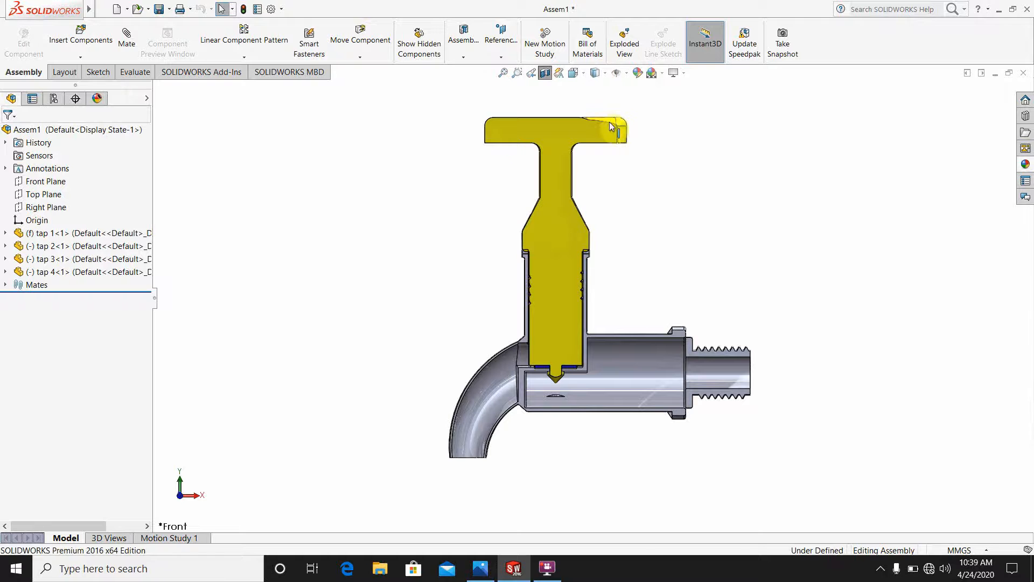
Step: Rotate the tap 3 handle slightly in the sectioned assembly to test the screw motion
left_click_drag(612, 127, 486, 106)
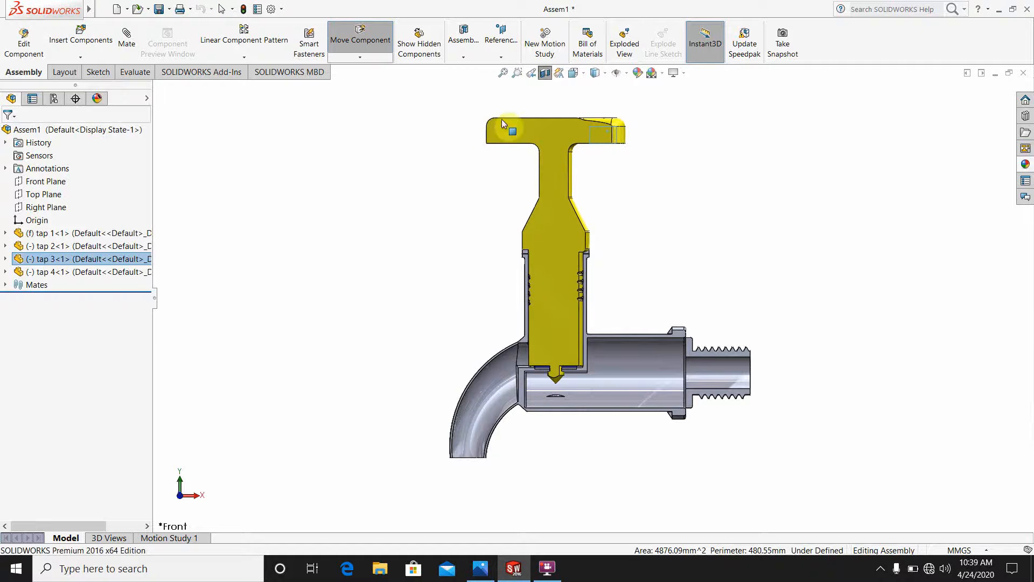
key("Escape")
middle_click_drag(633, 143, 602, 202)
left_click_drag(590, 209, 558, 209)
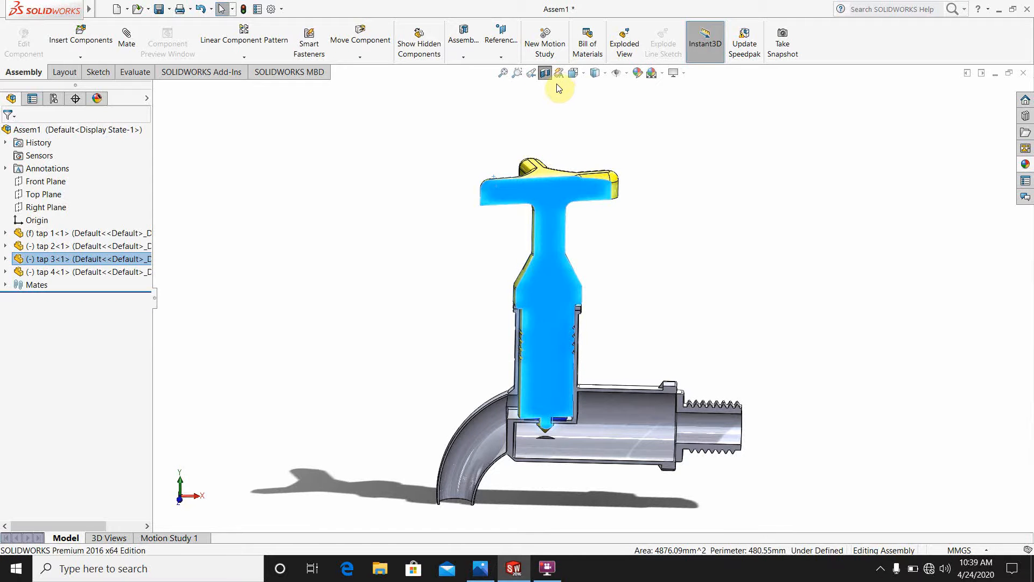
Step: Return the sectioned tap to the front view and examine the washer, spindle tip, valve seat and water passage up close
left_click(573, 73)
left_click(582, 329)
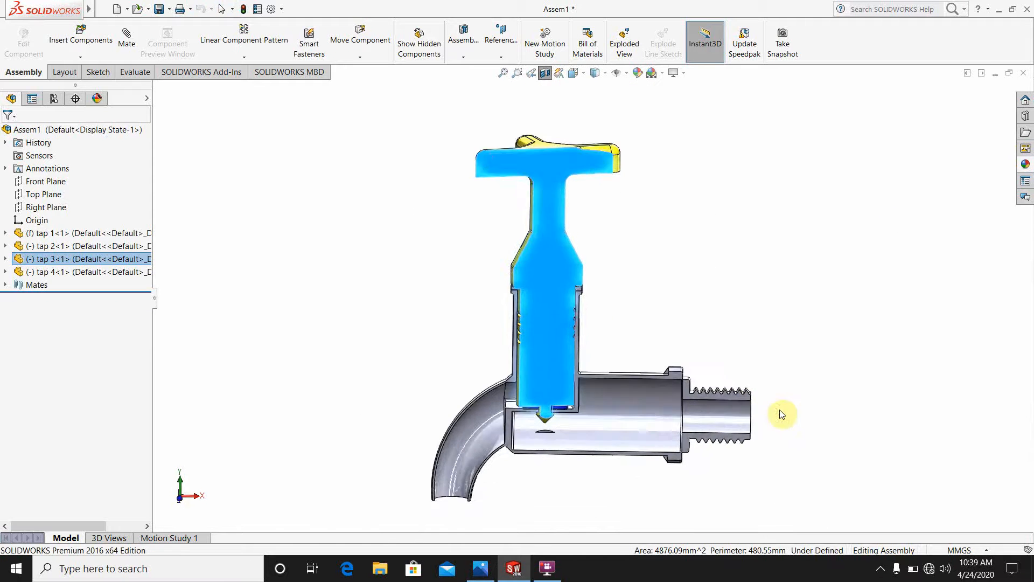
scroll(509, 370, "down", 10)
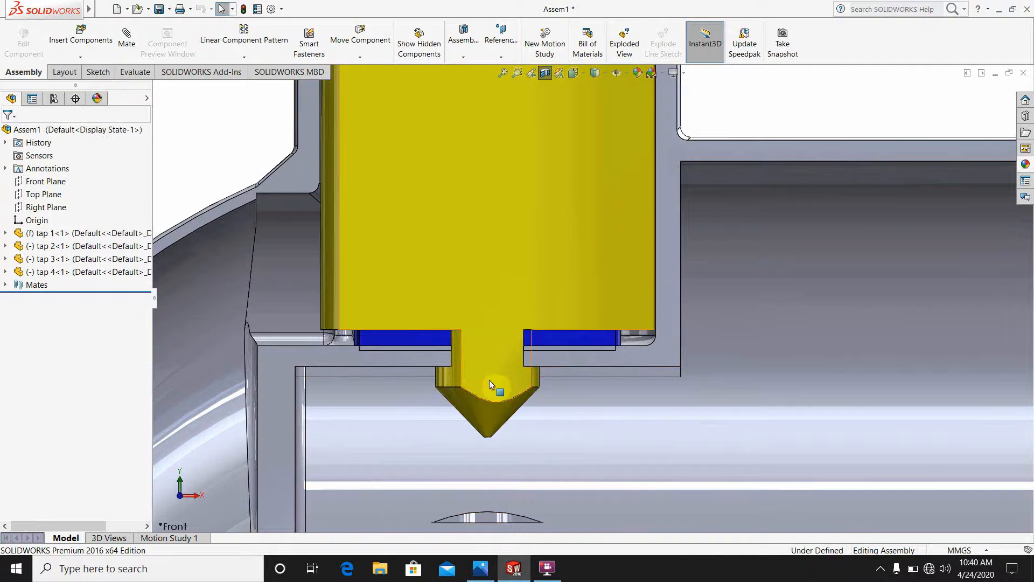
scroll(467, 419, "up", 8)
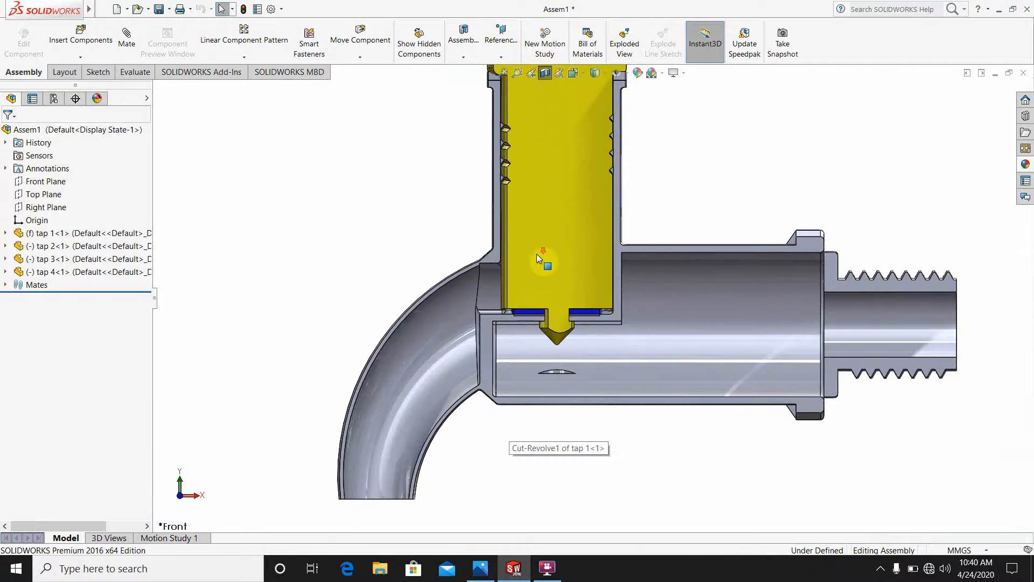
scroll(575, 162, "up", 3)
scroll(577, 158, "down", 3)
scroll(581, 188, "up", 3)
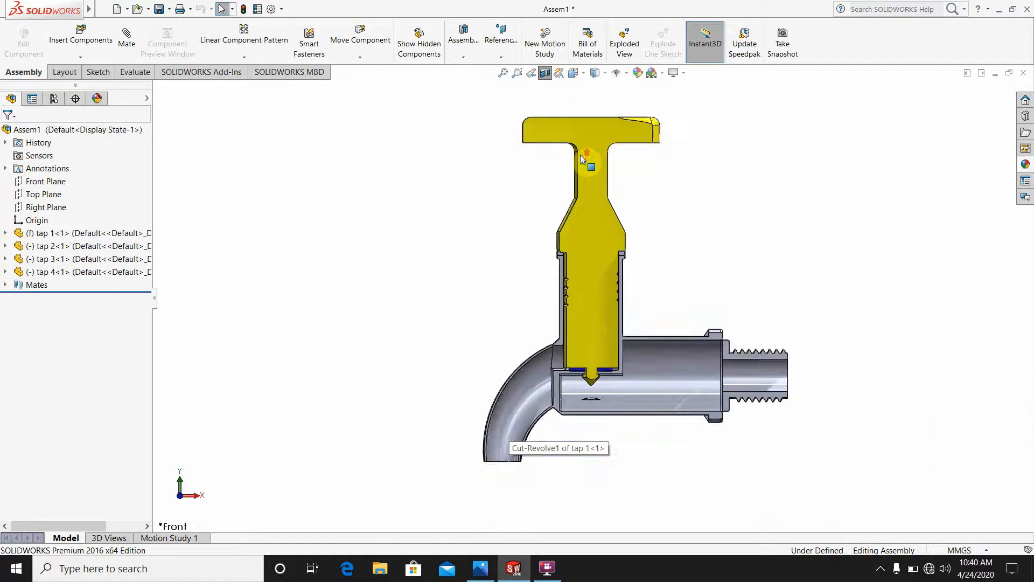
scroll(582, 157, "down", 2)
scroll(677, 353, "up", 1)
scroll(676, 374, "down", 3)
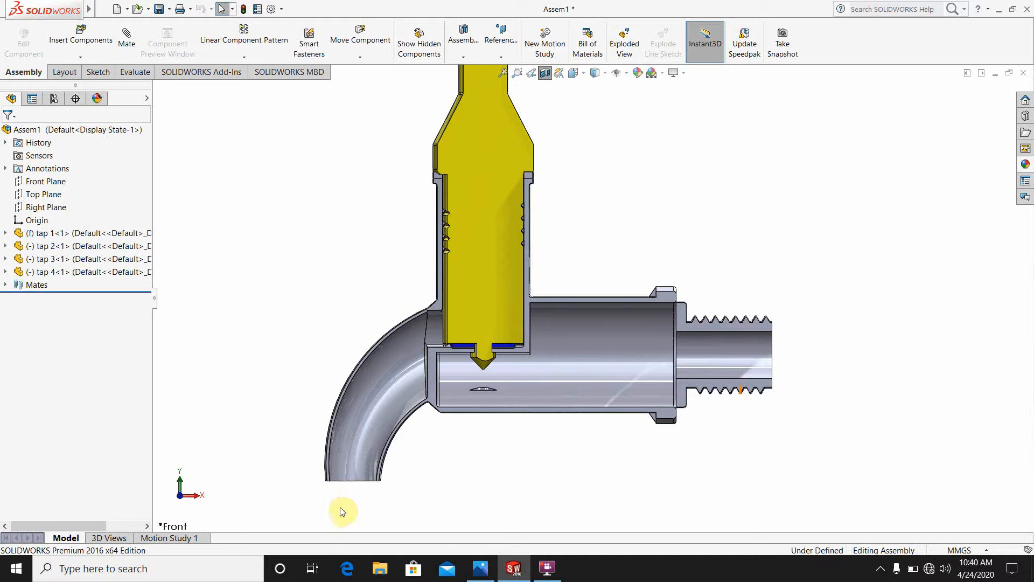
scroll(538, 359, "up", 4)
scroll(596, 273, "down", 3)
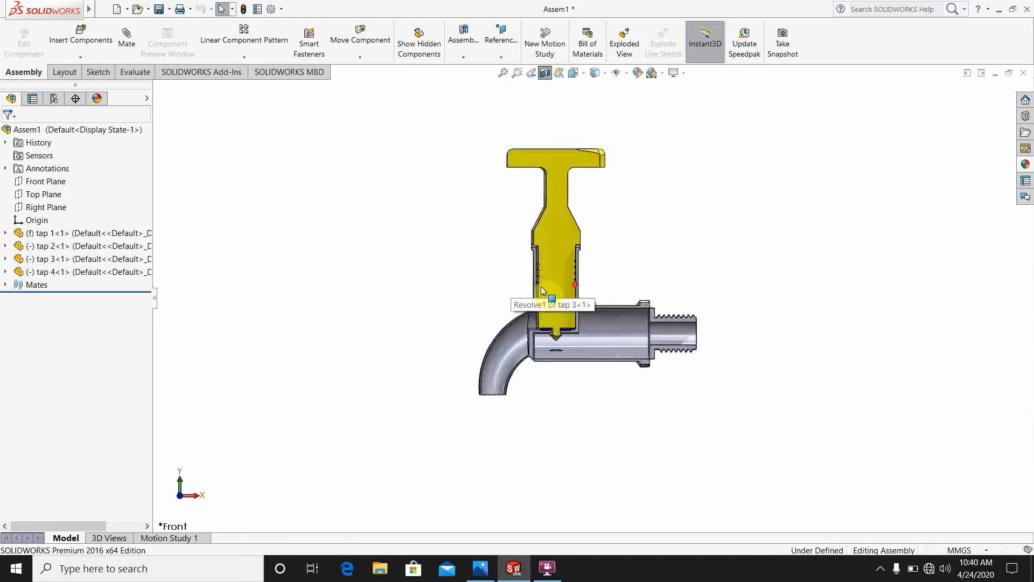
mouse_move(656, 291)
middle_mouse_down()
mouse_move(688, 277)
mouse_move(726, 300)
mouse_move(635, 289)
mouse_move(612, 342)
mouse_move(646, 324)
mouse_move(646, 308)
middle_mouse_up()
scroll(652, 299, "down", 4)
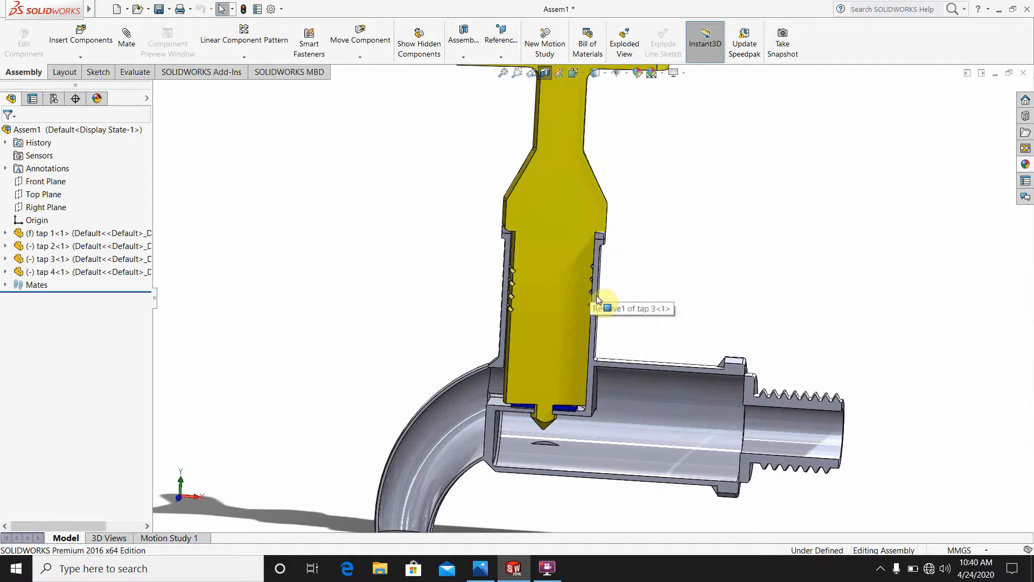
scroll(625, 319, "up", 5)
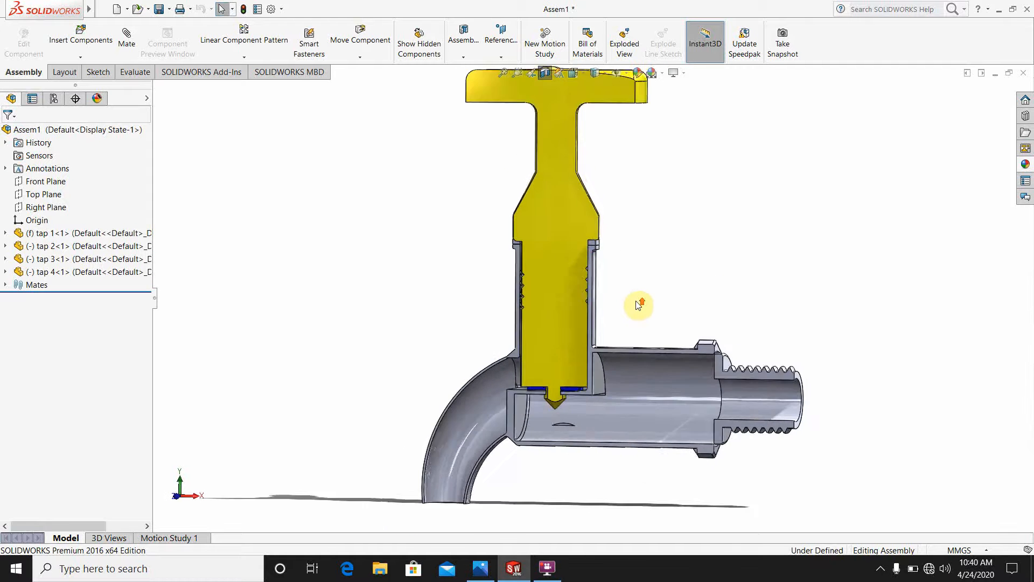
Step: Turn the tap 3 handle once more and switch off the section view to show the complete tap
scroll(627, 273, "down", 3)
left_click_drag(563, 166, 411, 149)
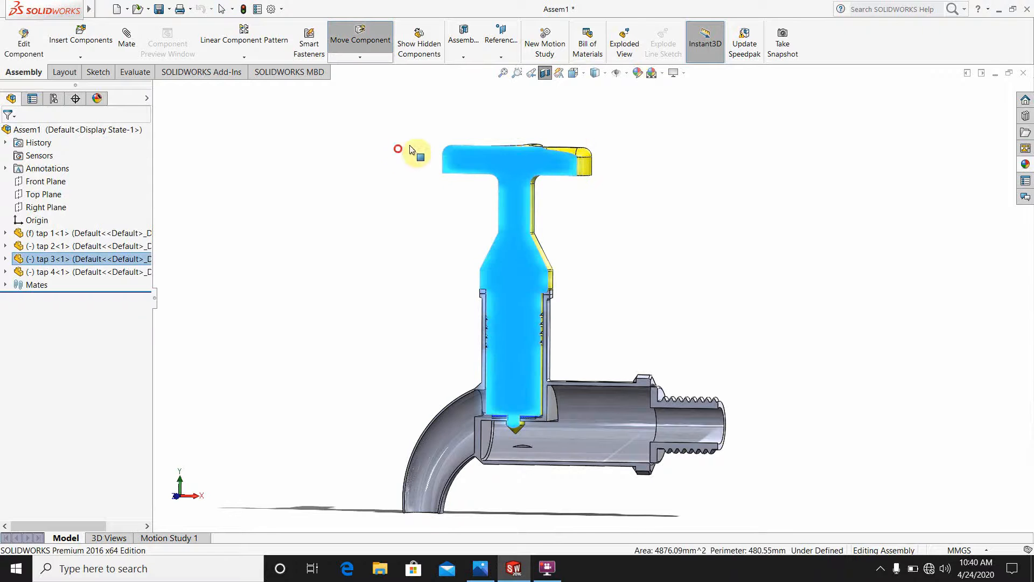
left_click(593, 128)
left_click(545, 74)
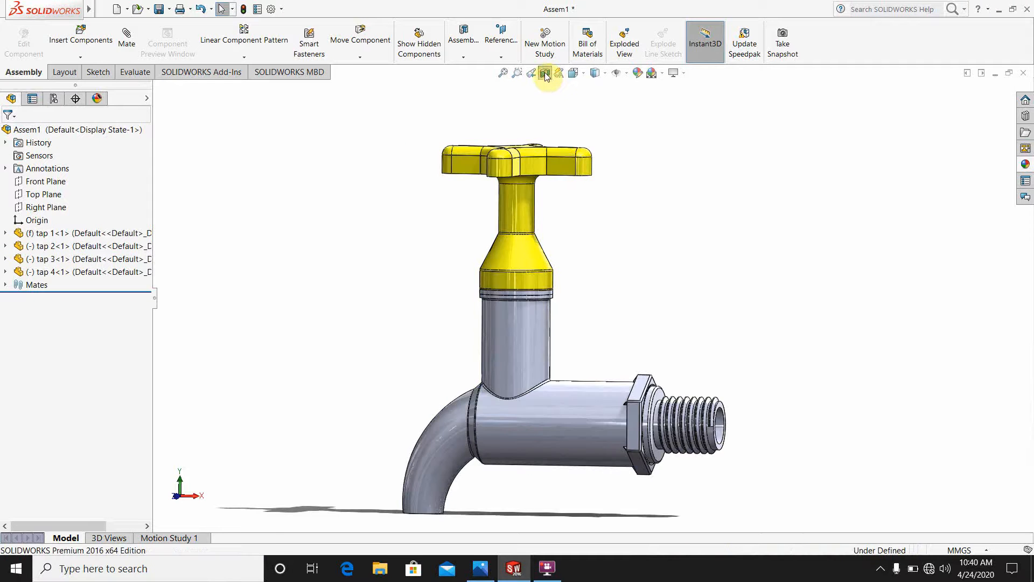
middle_click_drag(559, 303, 570, 300)
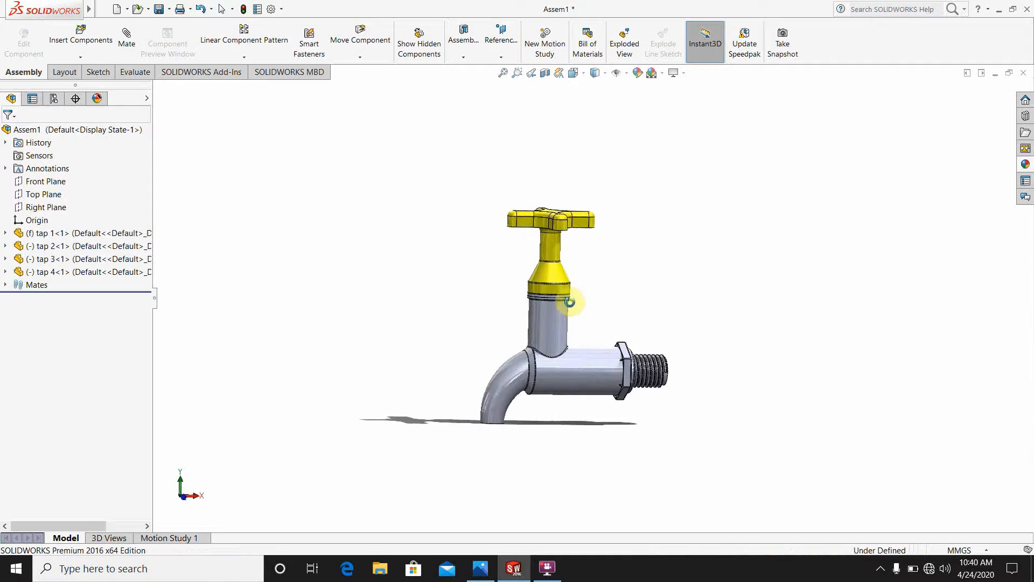
Step: Create an exploded view and move the tap 3 spindle straight up along Y, clear of the tap 1 body
scroll(571, 296, "down", 1)
scroll(577, 291, "up", 3)
scroll(567, 274, "down", 3)
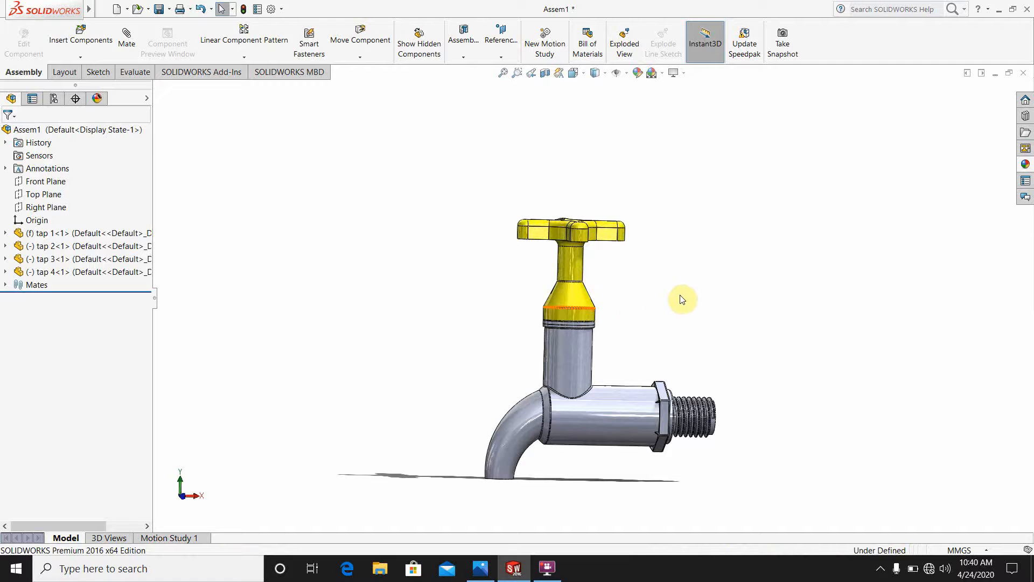
left_click(624, 43)
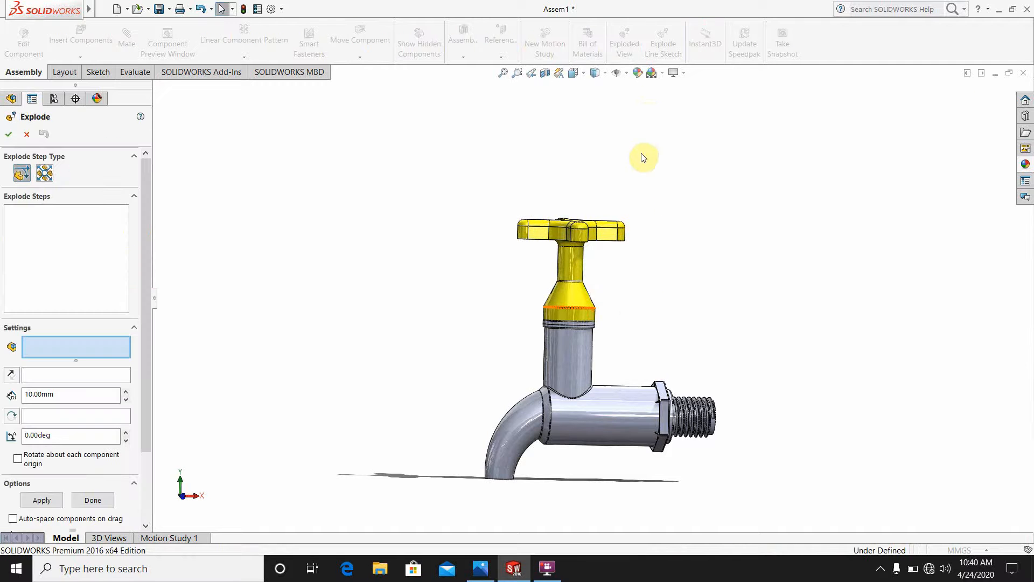
left_click(566, 265)
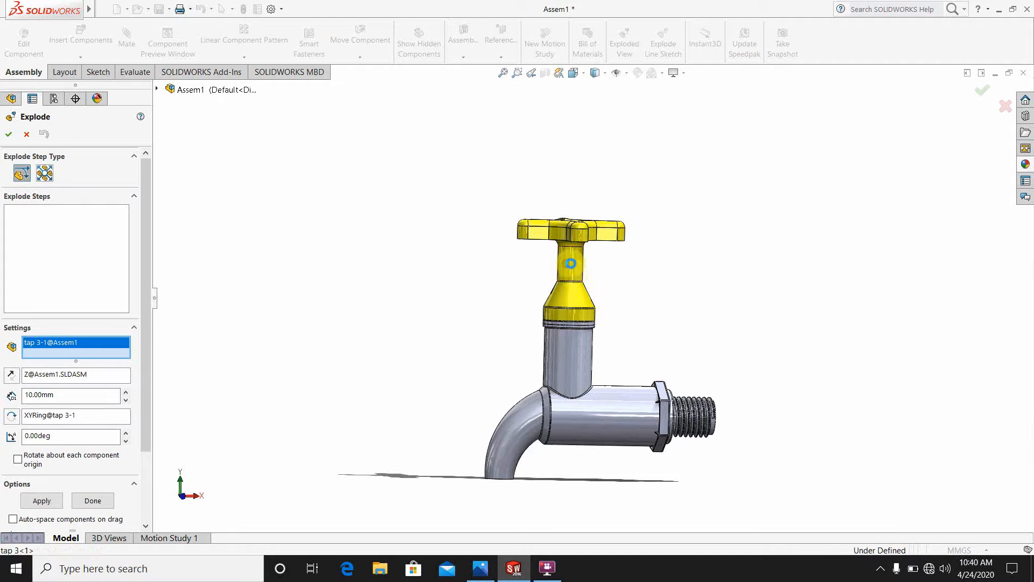
left_click_drag(570, 266, 572, 131)
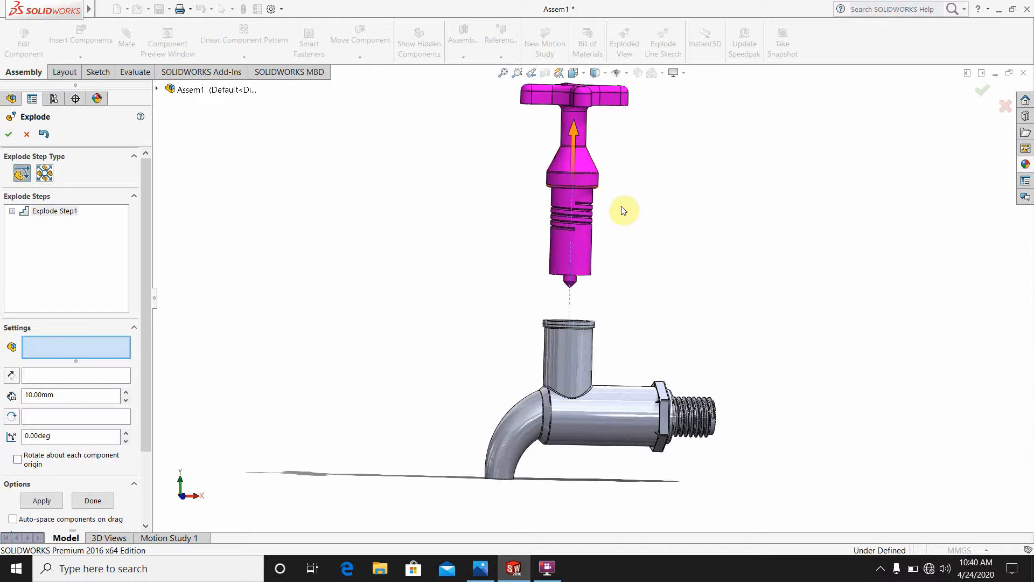
left_click(661, 248)
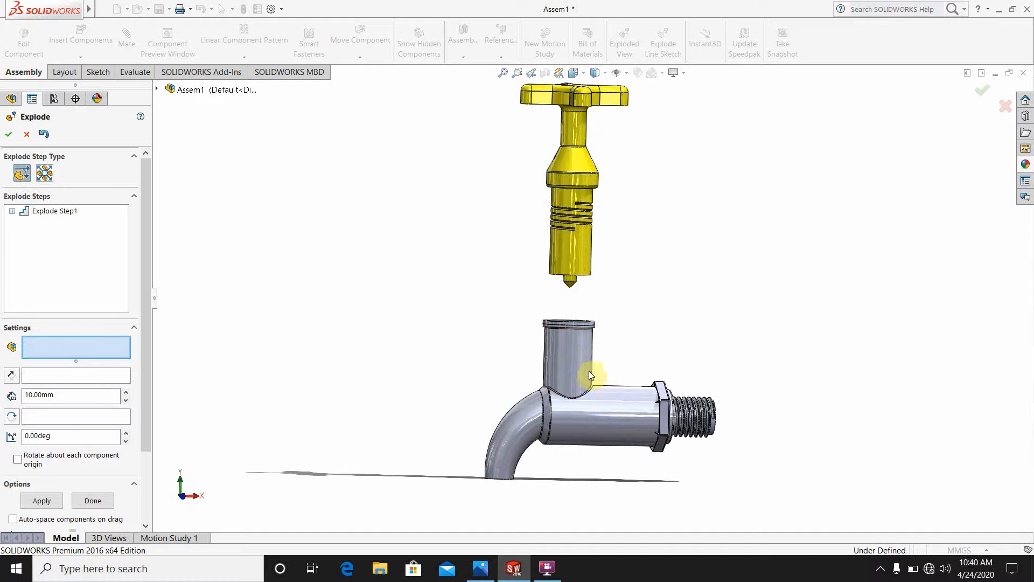
Step: Add an explode step that lifts the tap 4 washer out along Y to just above the body's opening
middle_click_drag(646, 340, 644, 534)
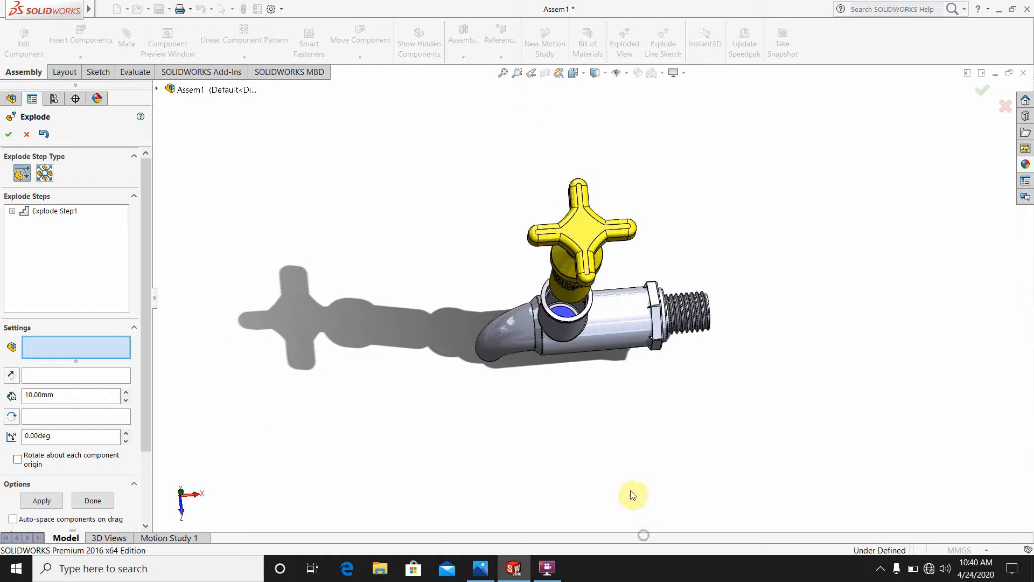
left_click(567, 319)
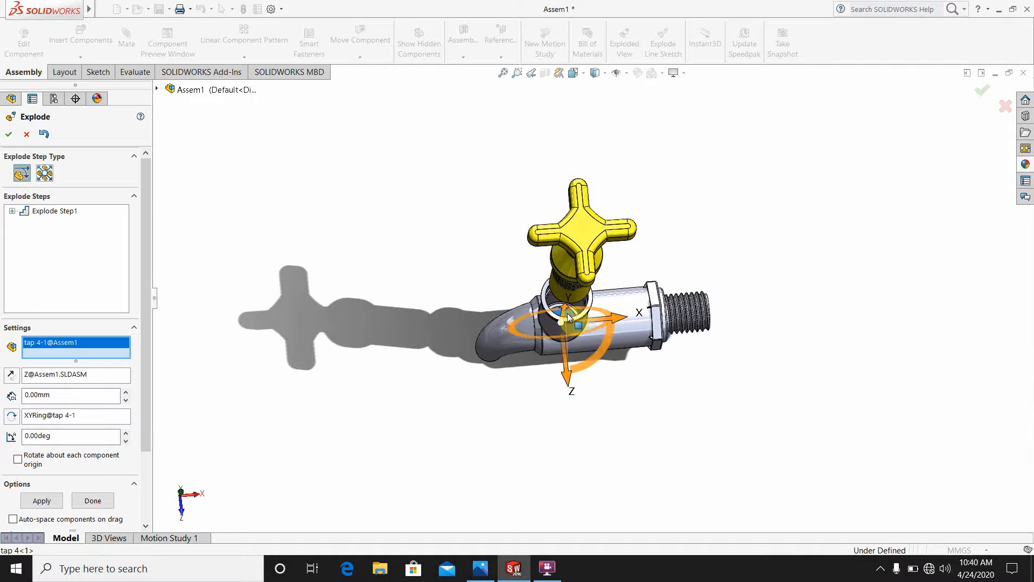
middle_click_drag(567, 319, 588, 152)
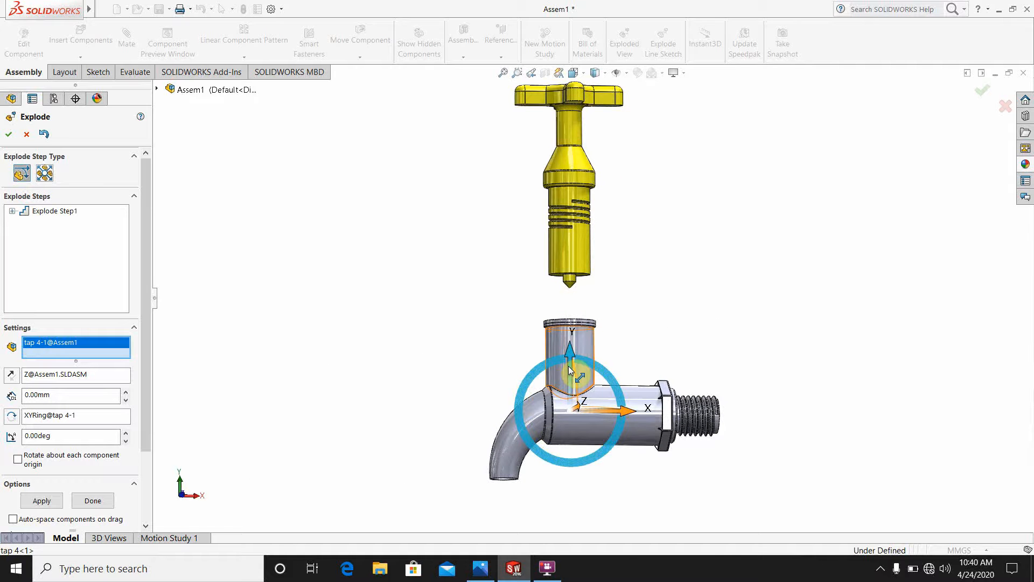
left_click_drag(569, 370, 566, 266)
Step: Add an explode step that raises the tap 3 spindle further along Y, leaving a wide gap above the tap 4 washer
scroll(594, 285, "up", 4)
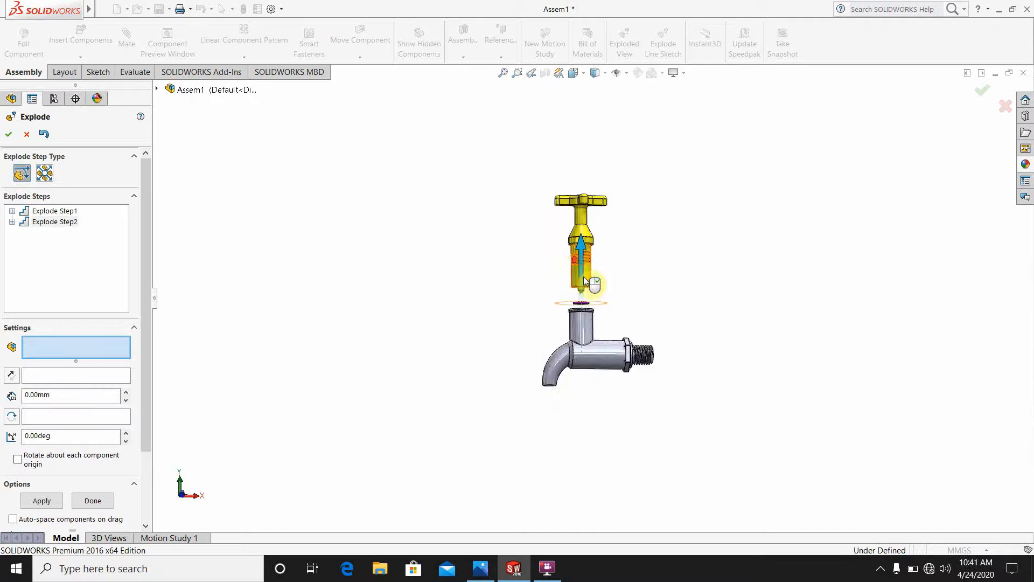
scroll(594, 284, "down", 3)
scroll(595, 285, "up", 2)
scroll(568, 217, "down", 3)
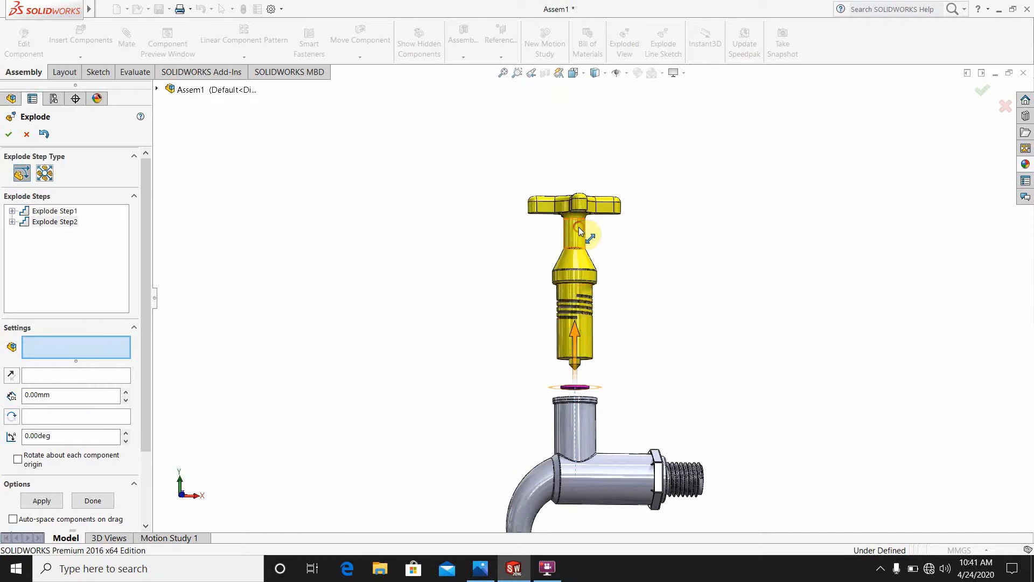
left_click(579, 228)
left_click_drag(577, 266, 570, 139)
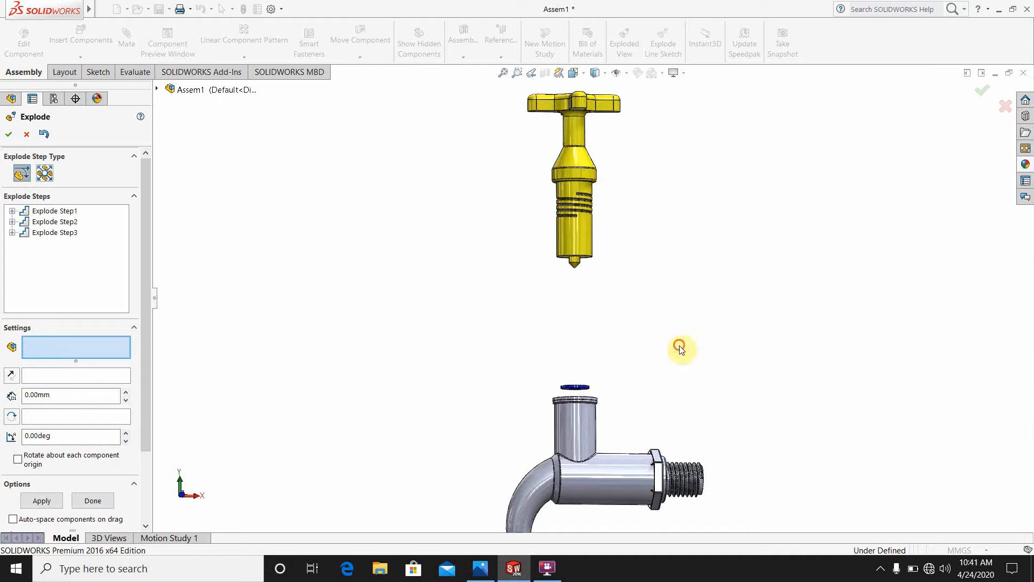
Step: Explode the tap 4 washer up to just below the spindle tip and the tap 2 ring up between washer and body
left_click(579, 385)
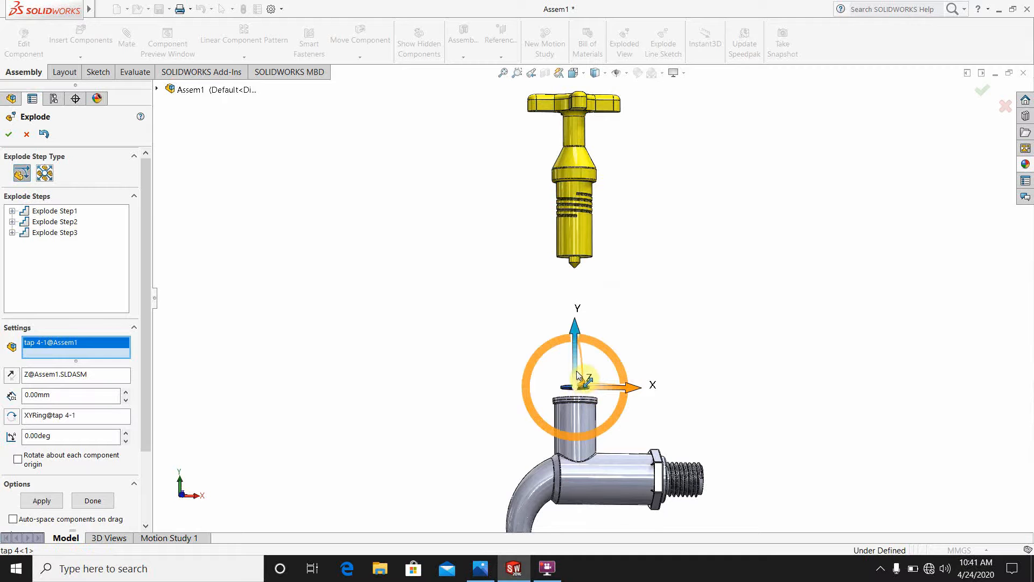
left_click_drag(576, 357, 577, 276)
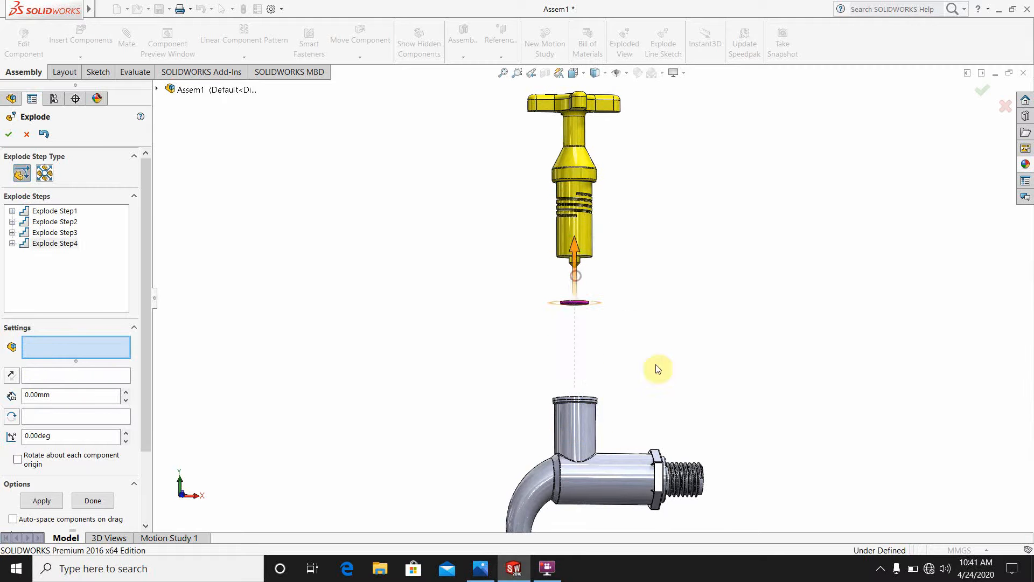
left_click(590, 397)
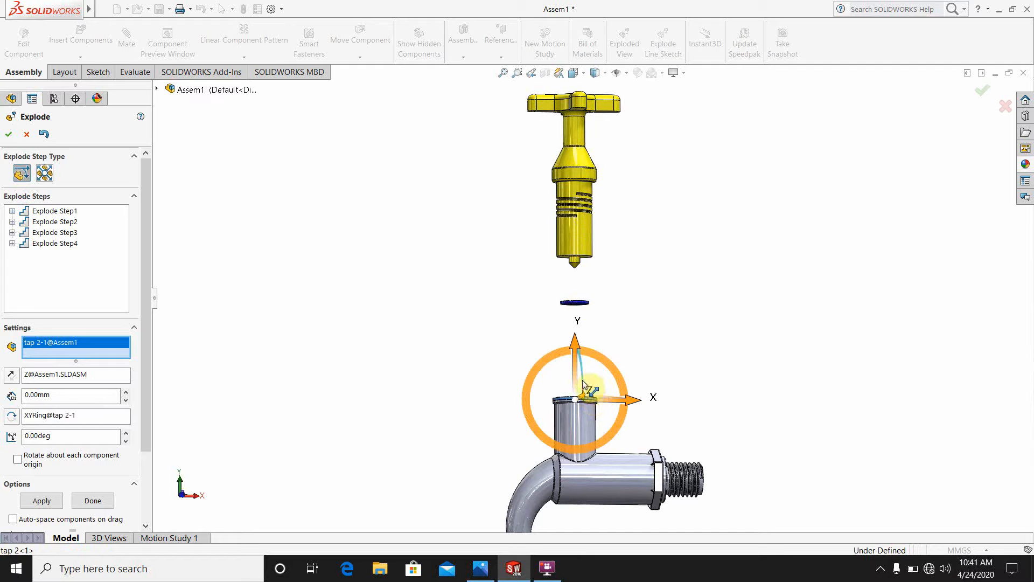
left_click_drag(575, 371, 576, 350)
Step: Examine the separated tap parts from several sides and accept the exploded view
scroll(683, 376, "down", 2)
scroll(676, 365, "up", 1)
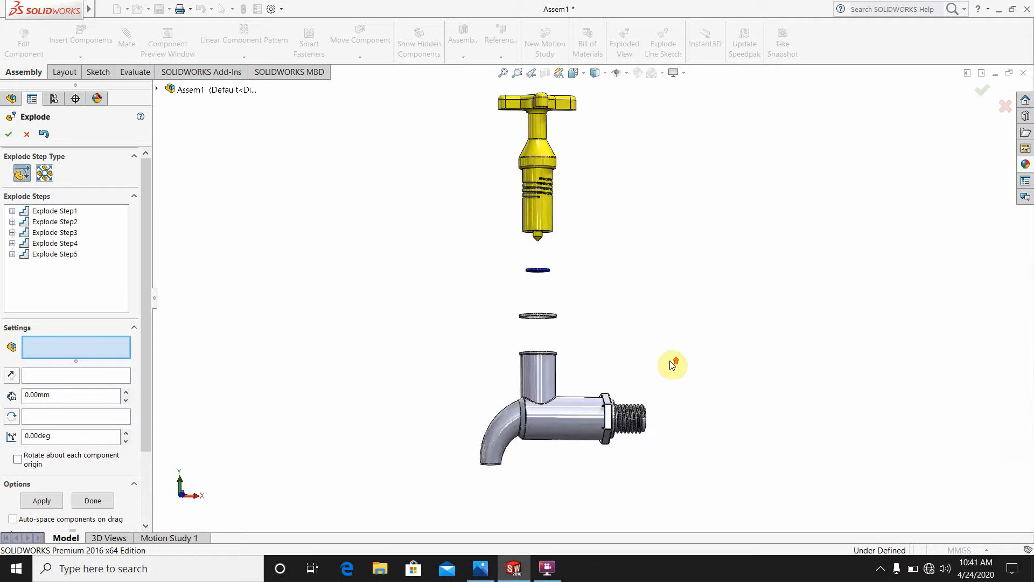
scroll(625, 332, "down", 3)
scroll(564, 245, "up", 3)
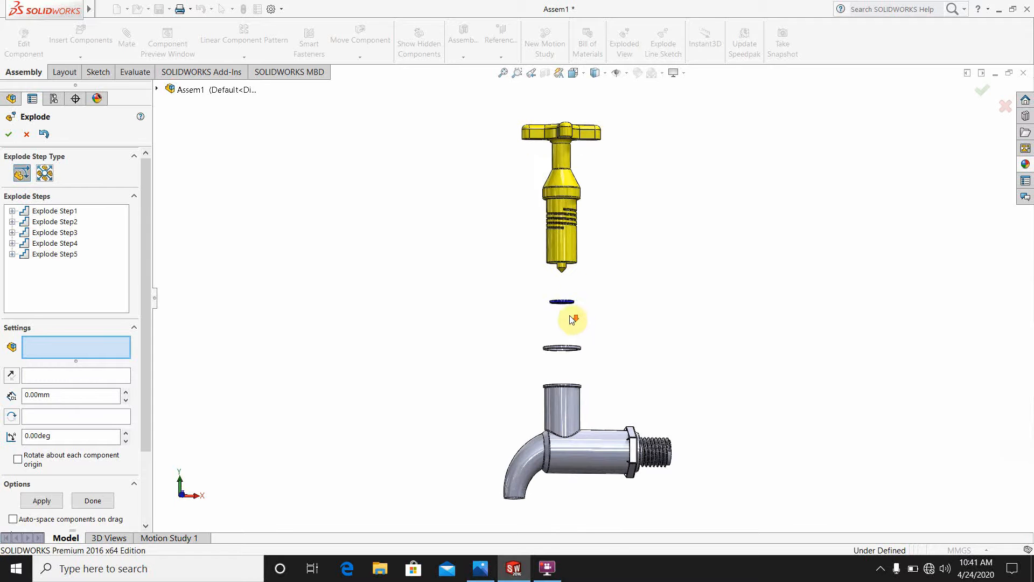
middle_click_drag(618, 340, 590, 464)
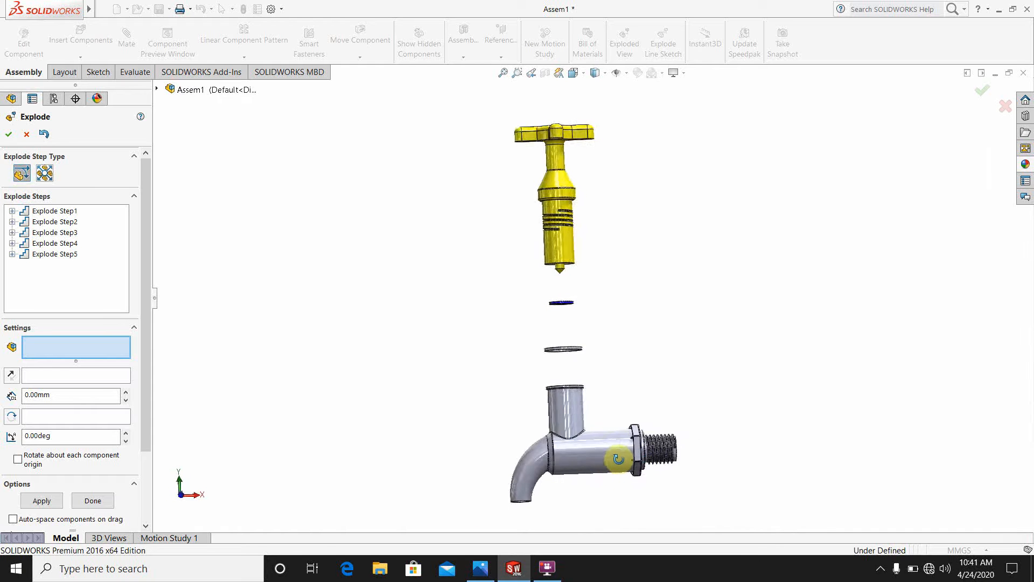
mouse_move(701, 459)
middle_mouse_down()
mouse_move(776, 454)
mouse_move(719, 461)
middle_mouse_up()
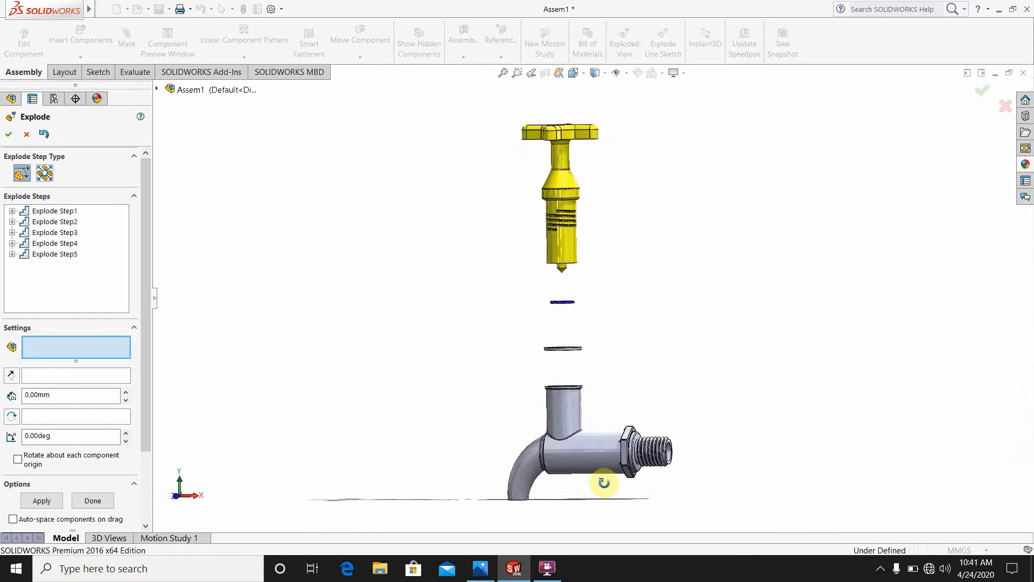
middle_click_drag(739, 469, 794, 457)
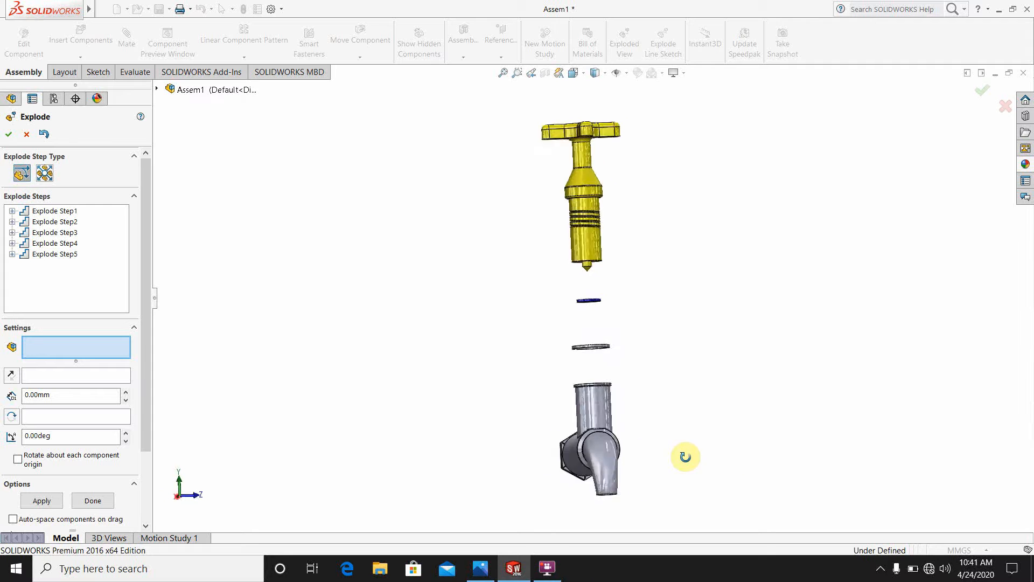
middle_click_drag(607, 476, 591, 509)
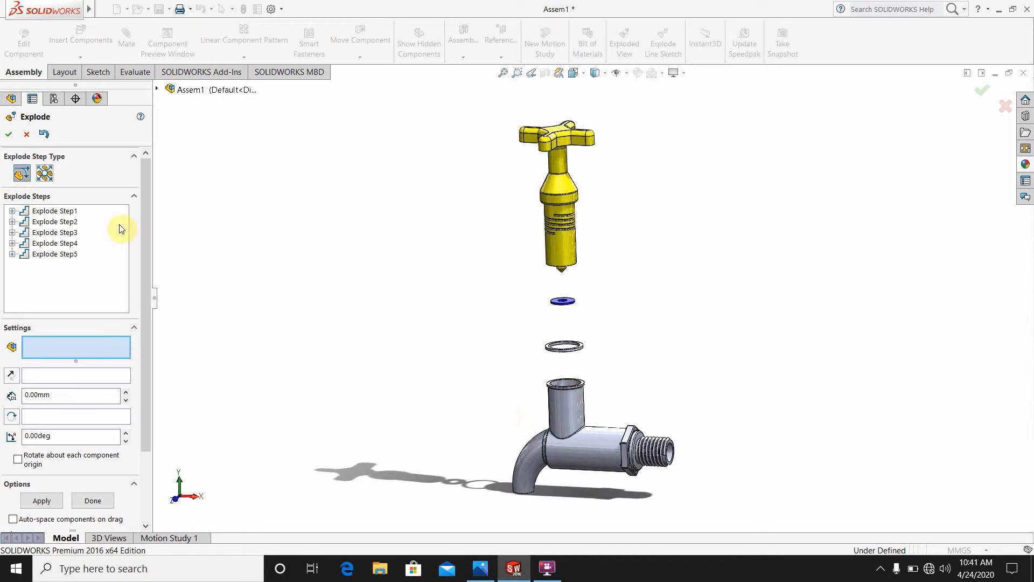
left_click(9, 137)
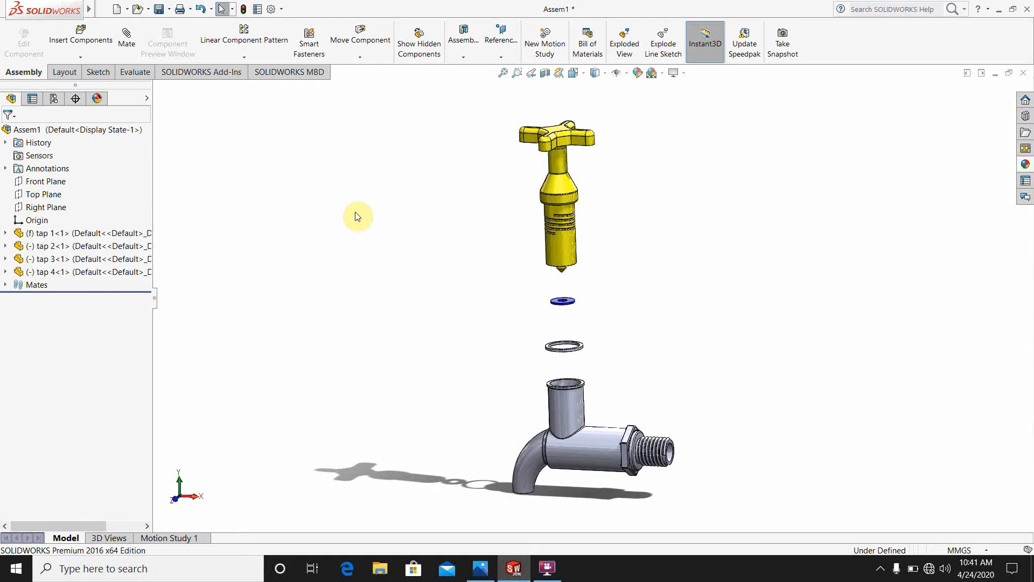
Step: Start another exploded view and examine the tap in its assembled state from several angles
left_click(625, 46)
scroll(592, 409, "down", 3)
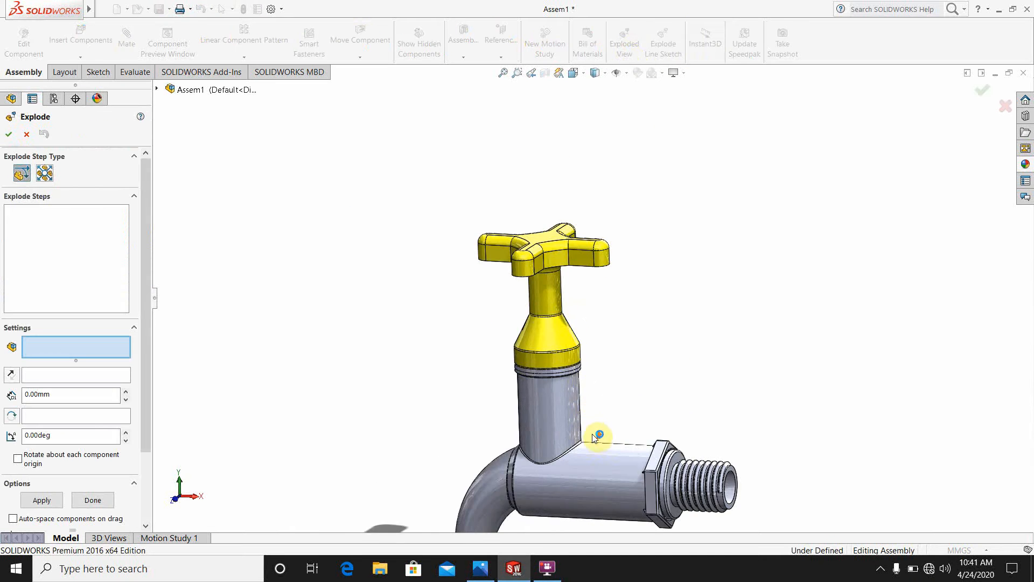
scroll(595, 428, "up", 3)
scroll(598, 414, "down", 5)
scroll(583, 377, "down", 2)
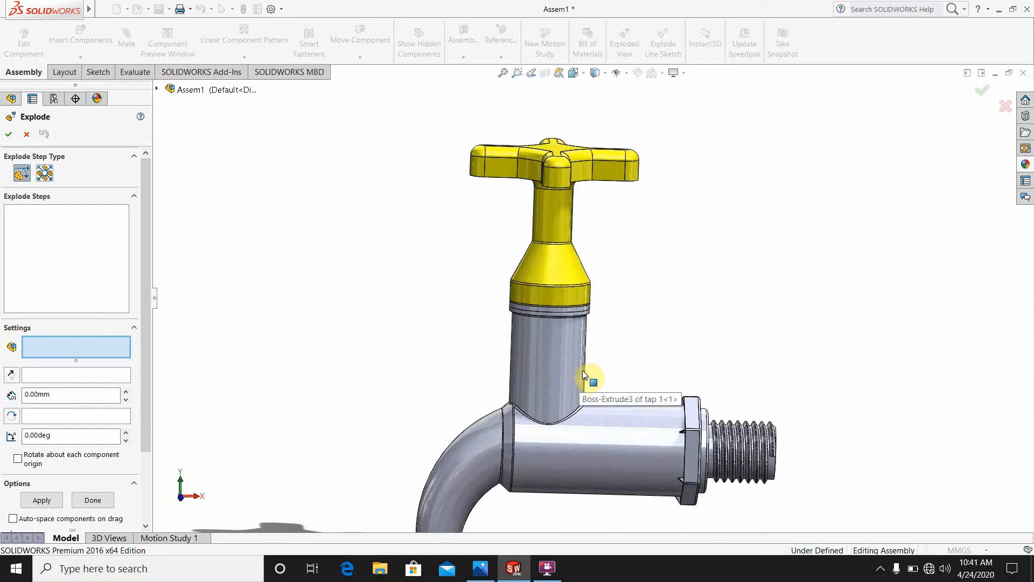
mouse_move(638, 369)
middle_mouse_down()
mouse_move(653, 351)
mouse_move(758, 341)
mouse_move(674, 341)
mouse_move(649, 357)
middle_mouse_up()
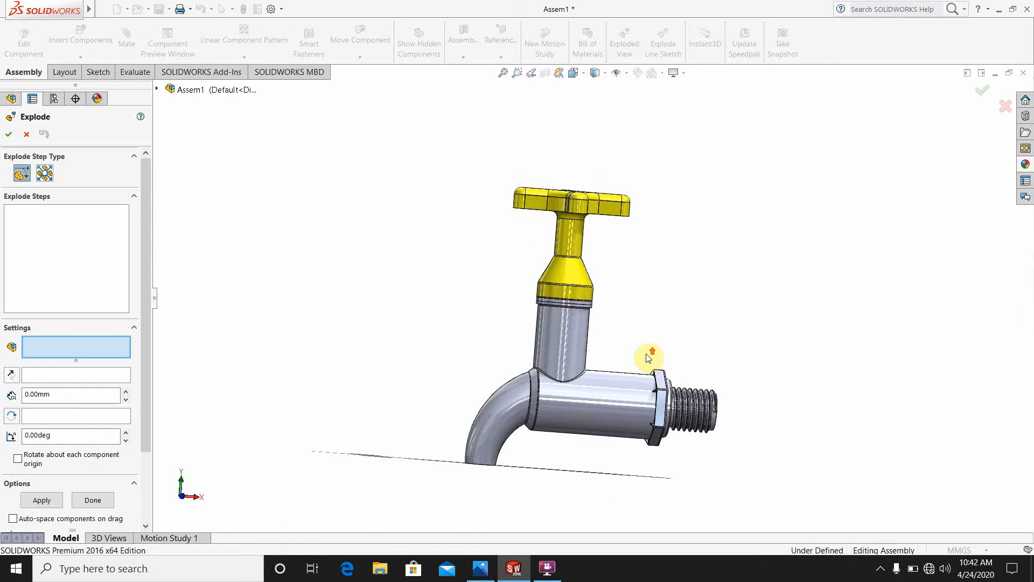
middle_click_drag(753, 356, 805, 405)
left_click(484, 575)
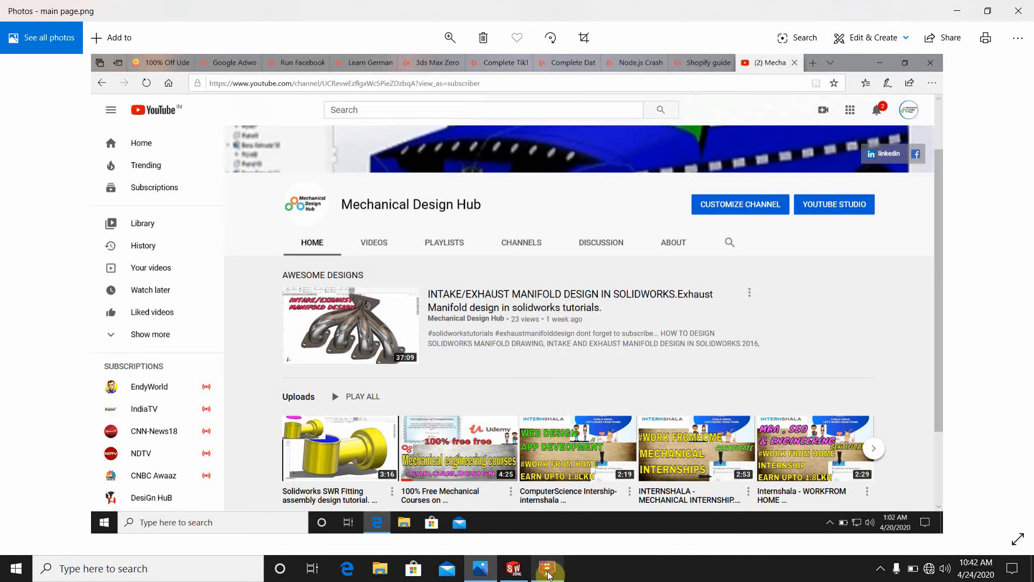
left_click(547, 571)
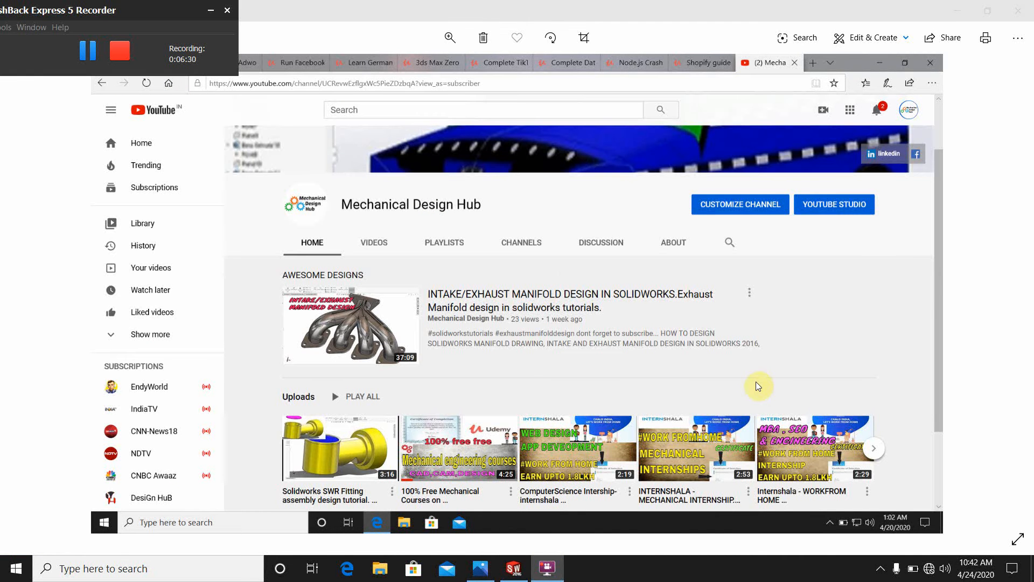